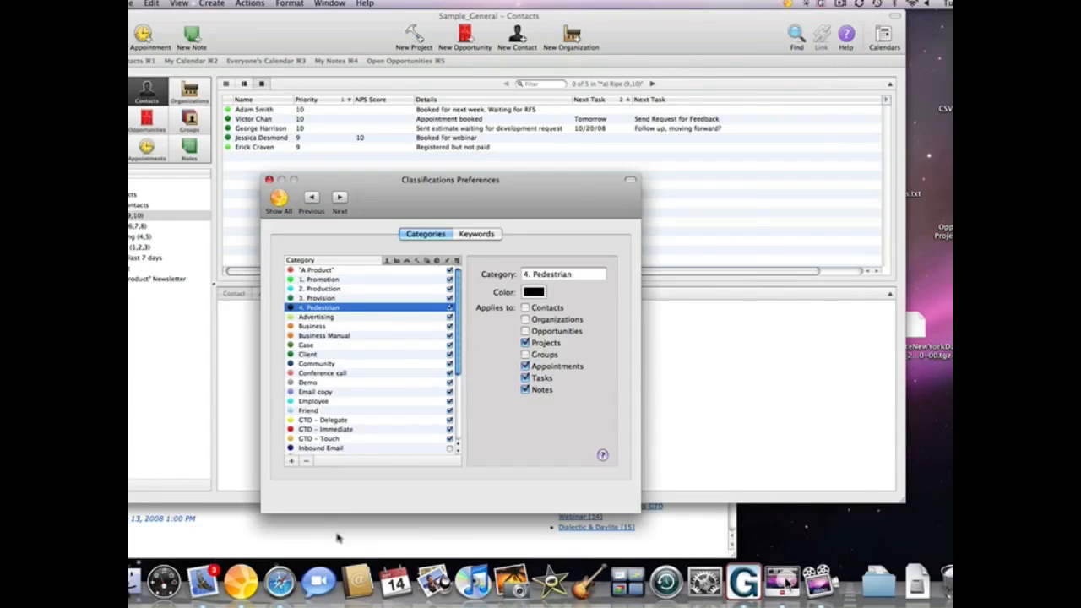
# - Bring the MacAngel Live Daylite Training Webinar page forward in the browser
pyautogui.click(336, 538)
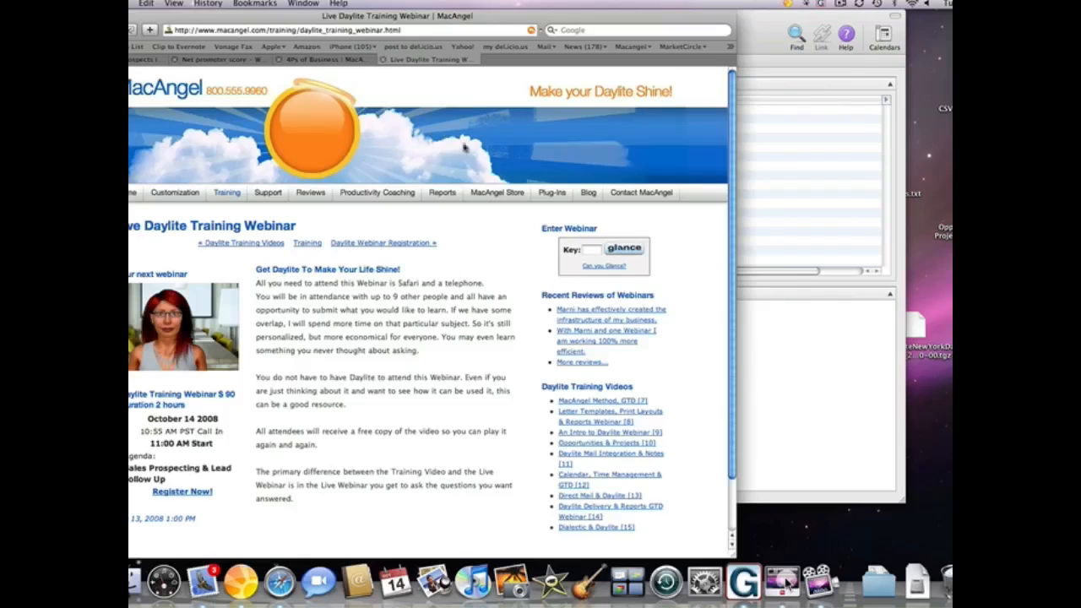
# - Read the 4Ps of Business and Picking Ripe Prospects posts, then return to Daylite's Tasks window
pyautogui.click(335, 62)
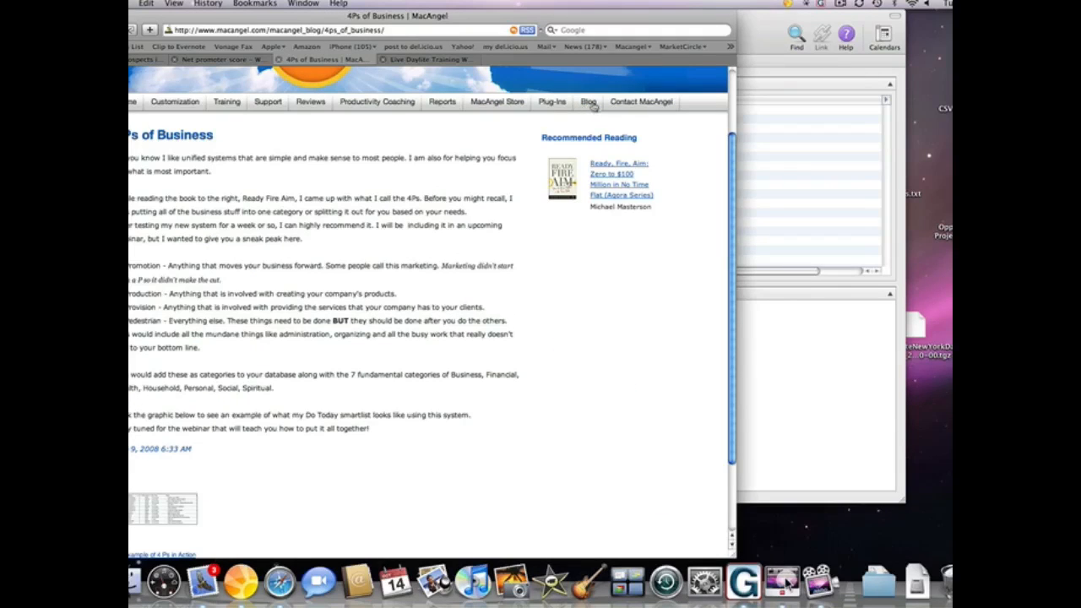
pyautogui.moveTo(733, 169); pyautogui.dragTo(730, 88)
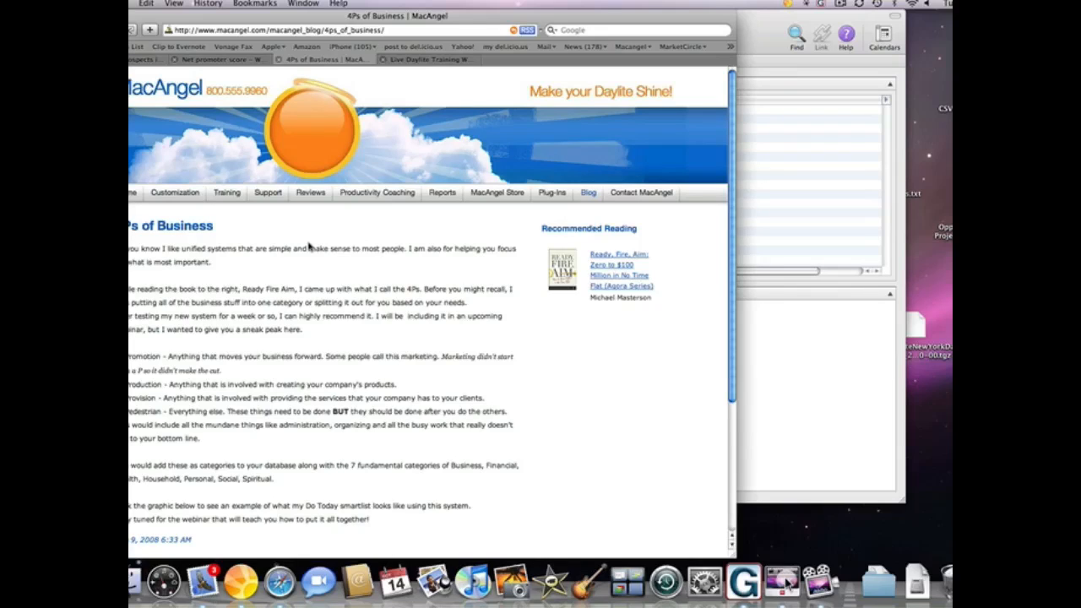
pyautogui.scroll(-5, 309, 246)
pyautogui.click(828, 366)
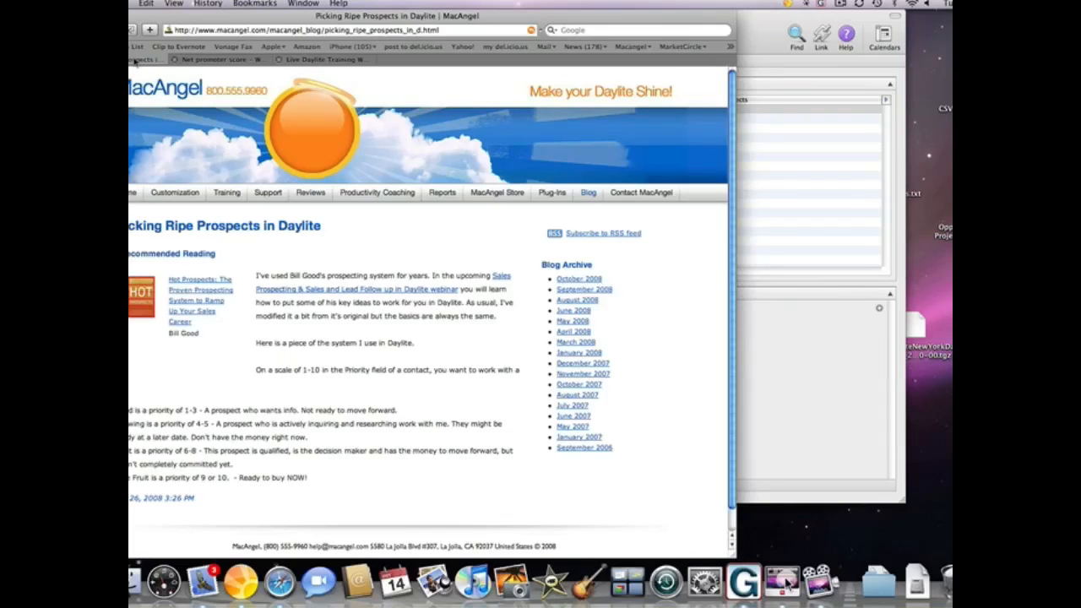
pyautogui.click(845, 182)
pyautogui.click(95, 3)
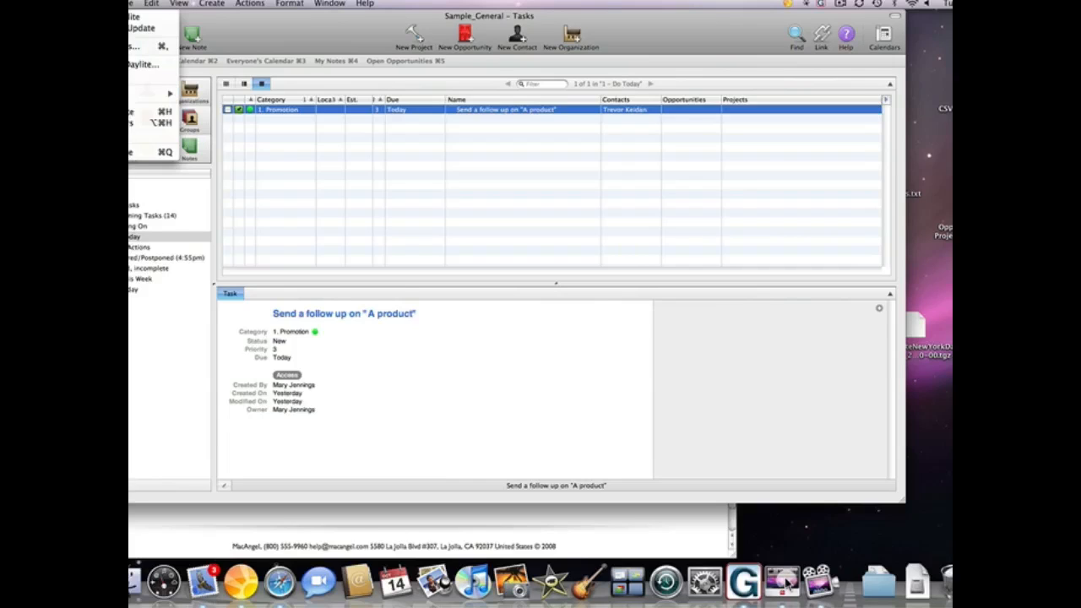
# - Bring the blog page in the browser forward
pyautogui.click(247, 515)
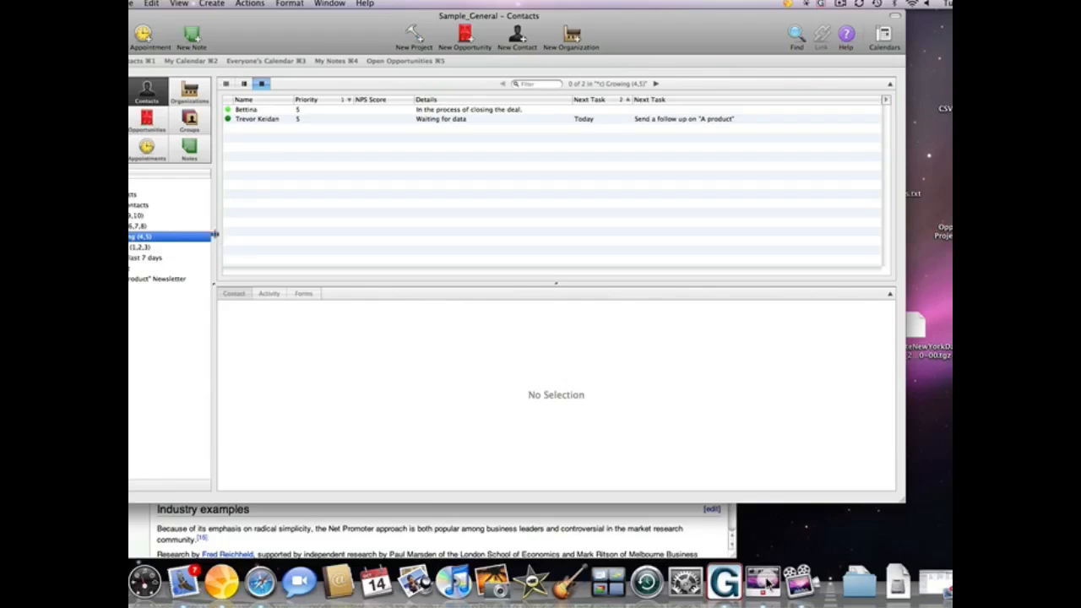
# - Select the top prospect in the Ripe (9,10) list and start a new task for it
pyautogui.click(341, 111)
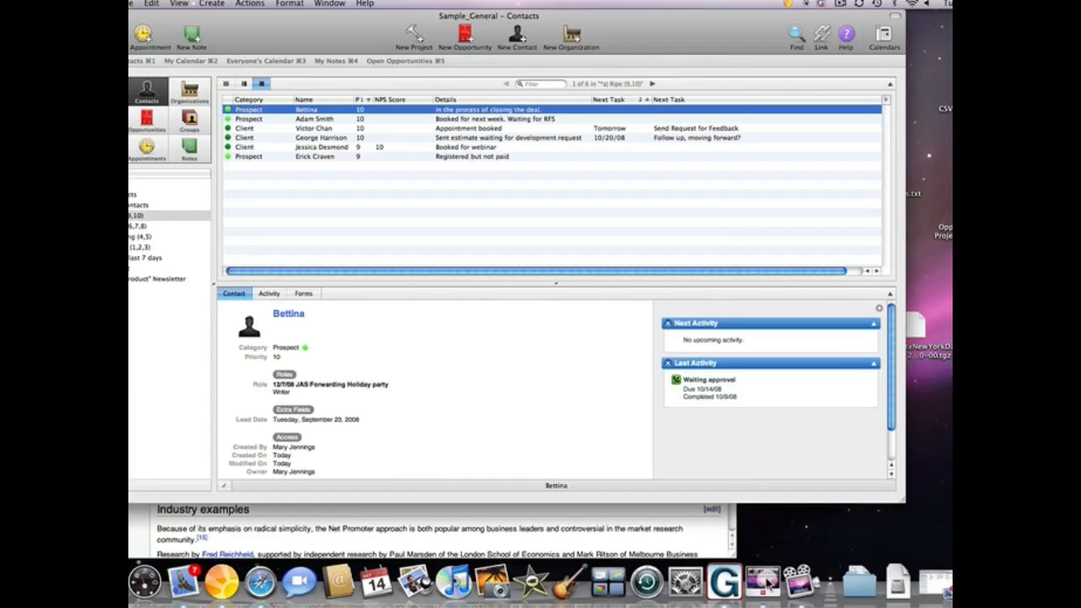
pyautogui.press('super+t')
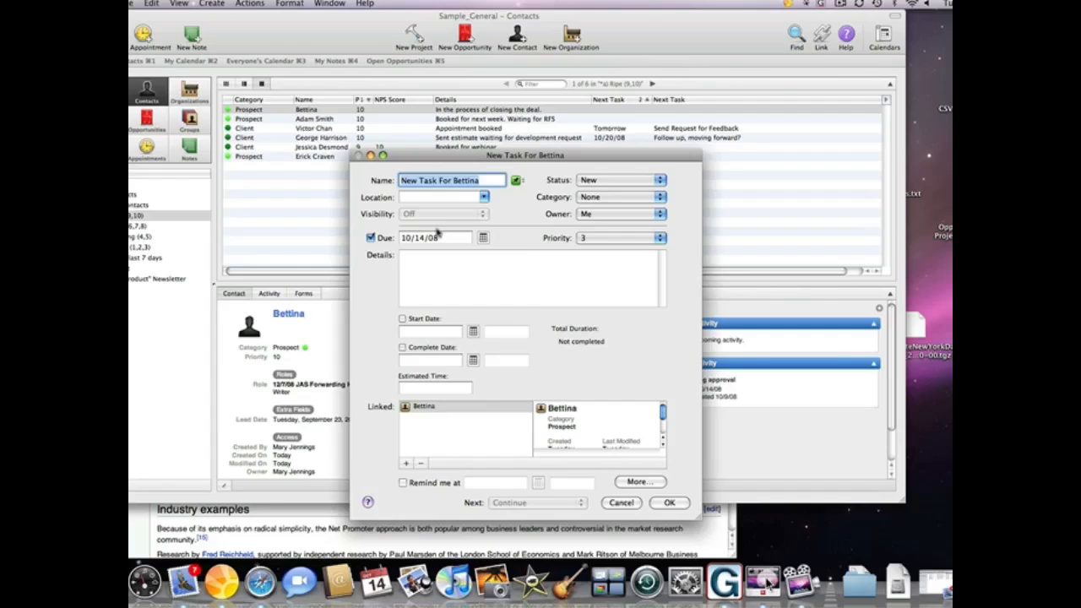
# - Name the task 'Follow up on estimate', due tomorrow, Outbound Call, 1. Promotion, priority 1 • Highest
pyautogui.write('Foll')
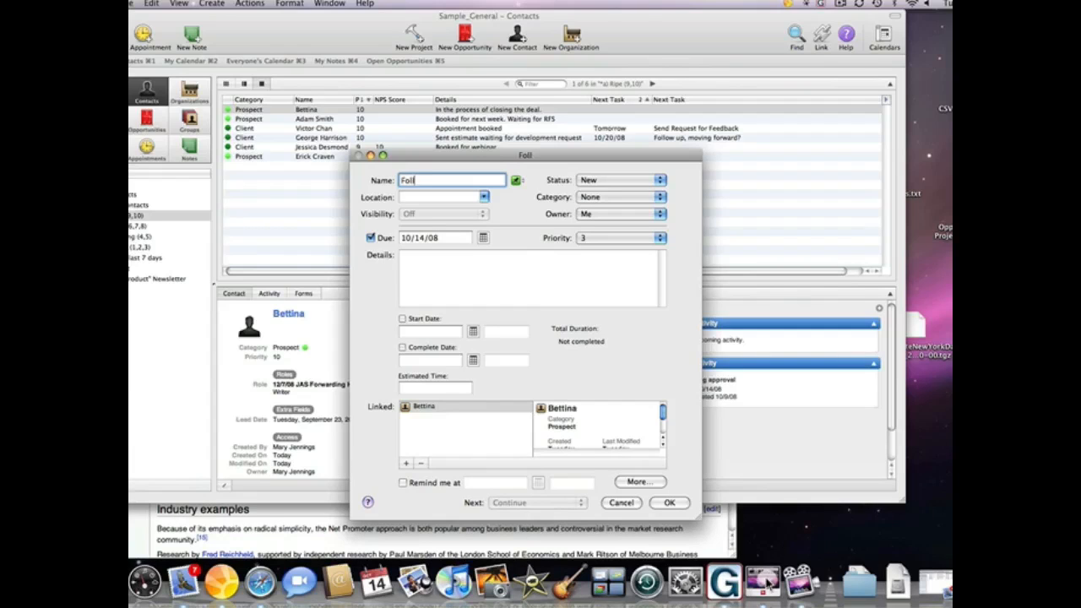
pyautogui.write('ow up on estimate')
pyautogui.press('Tab')
pyautogui.press('Tab')
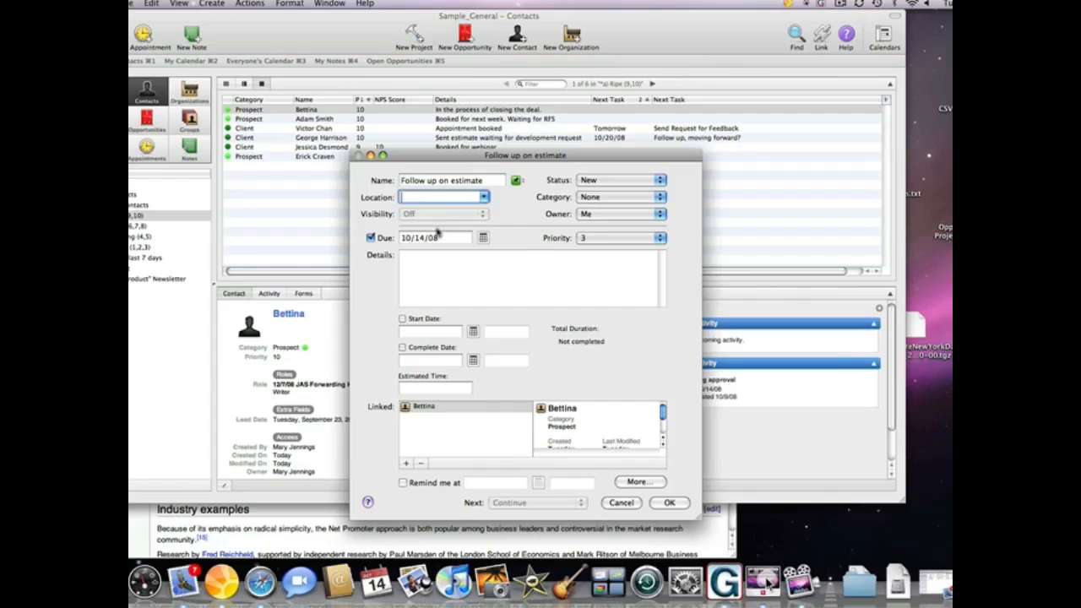
pyautogui.write('tomorrow')
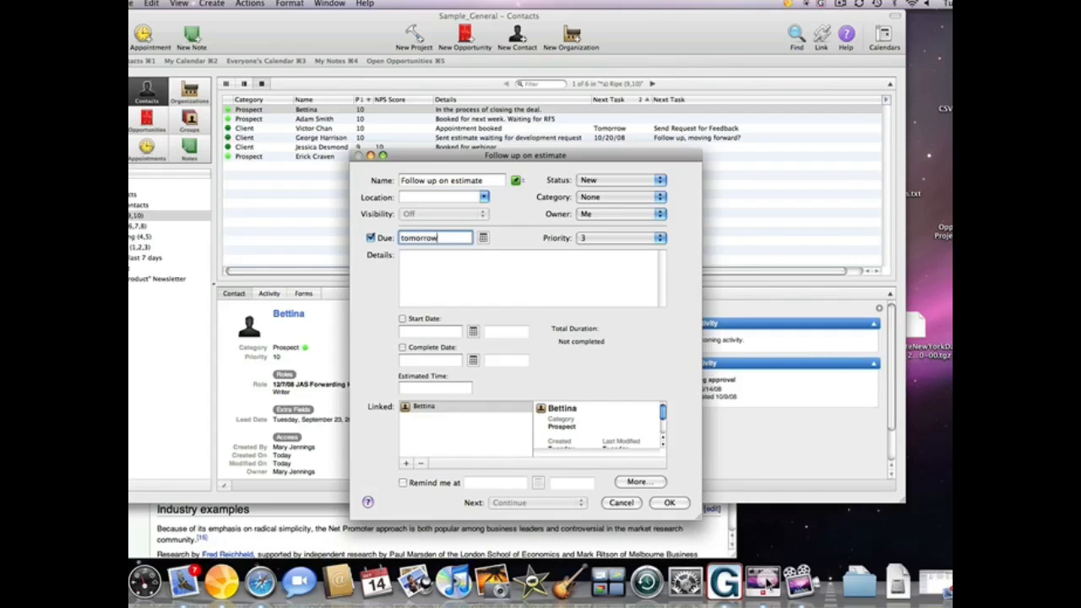
pyautogui.press('Tab')
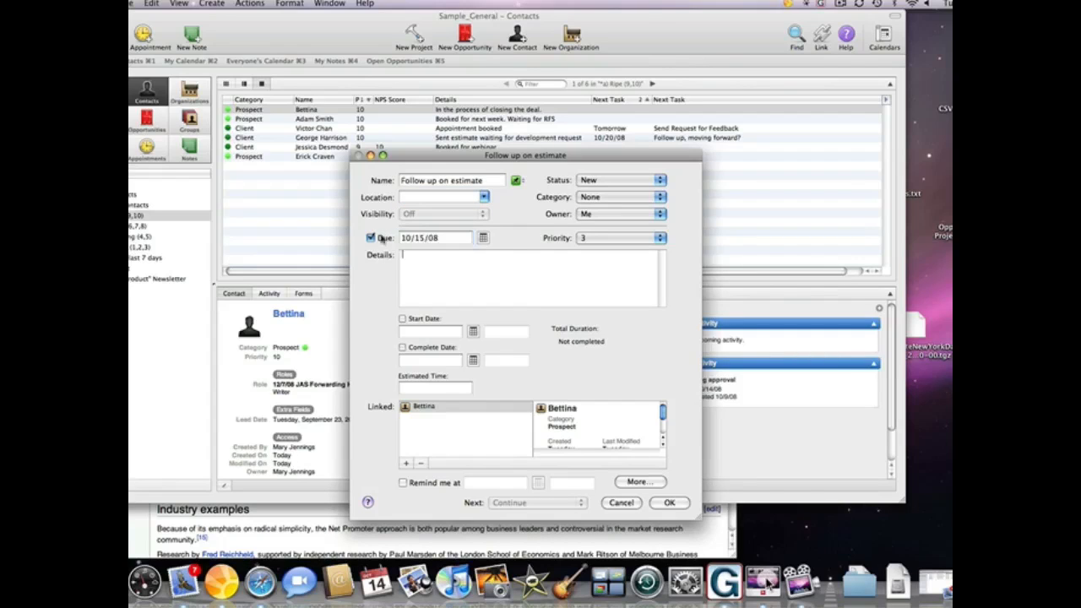
pyautogui.click(515, 180)
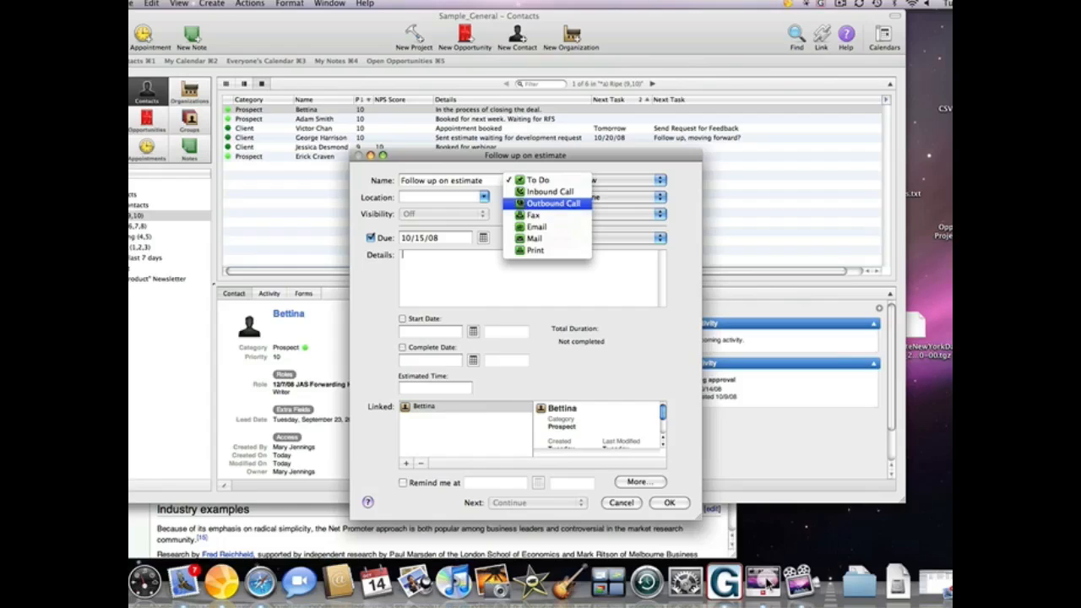
pyautogui.click(553, 204)
pyautogui.click(634, 197)
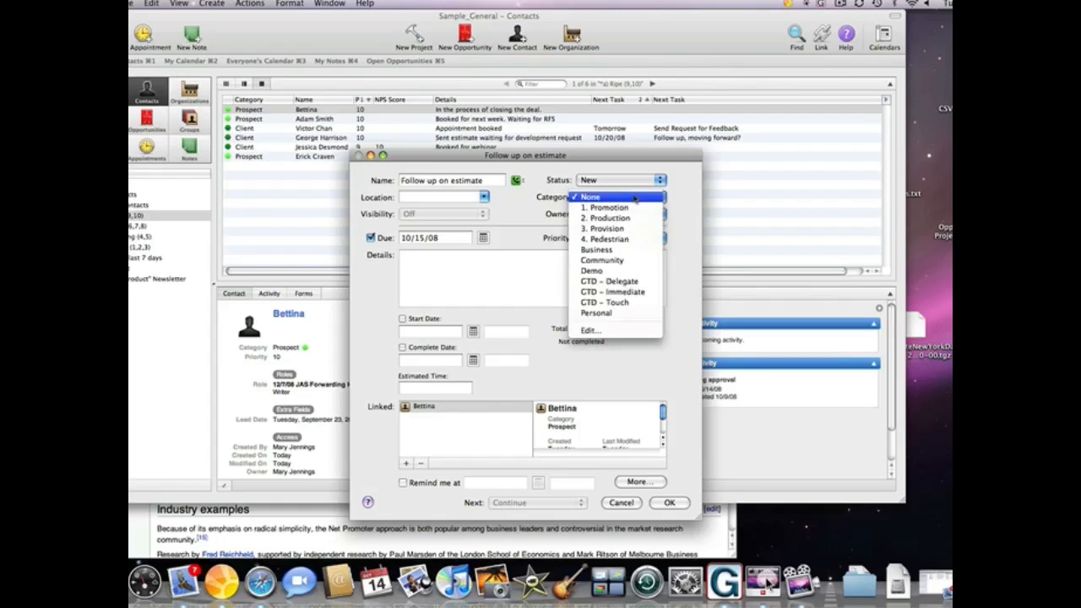
pyautogui.click(608, 206)
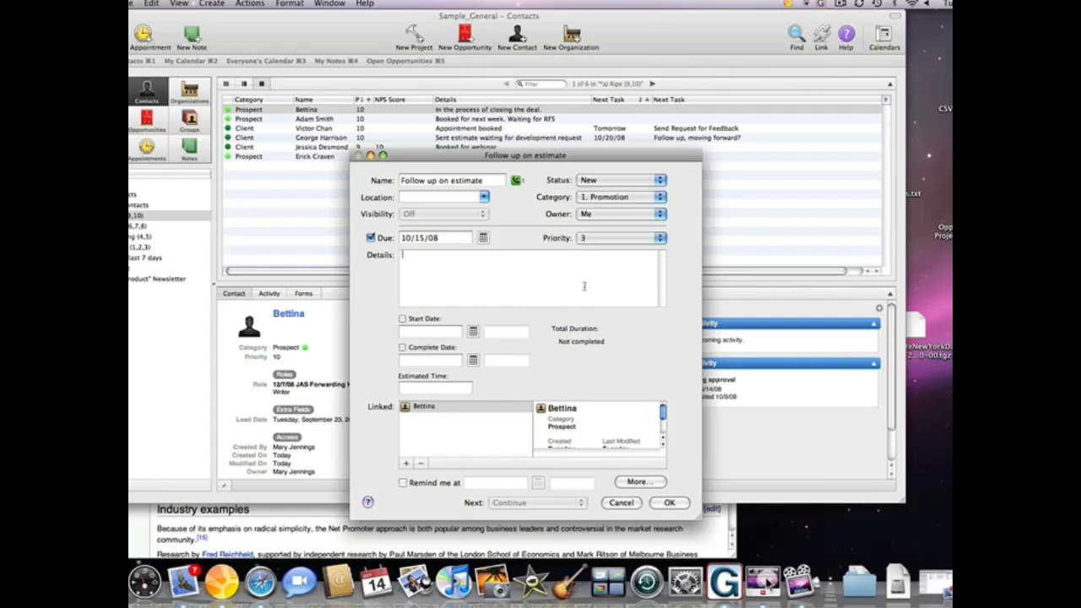
pyautogui.click(606, 241)
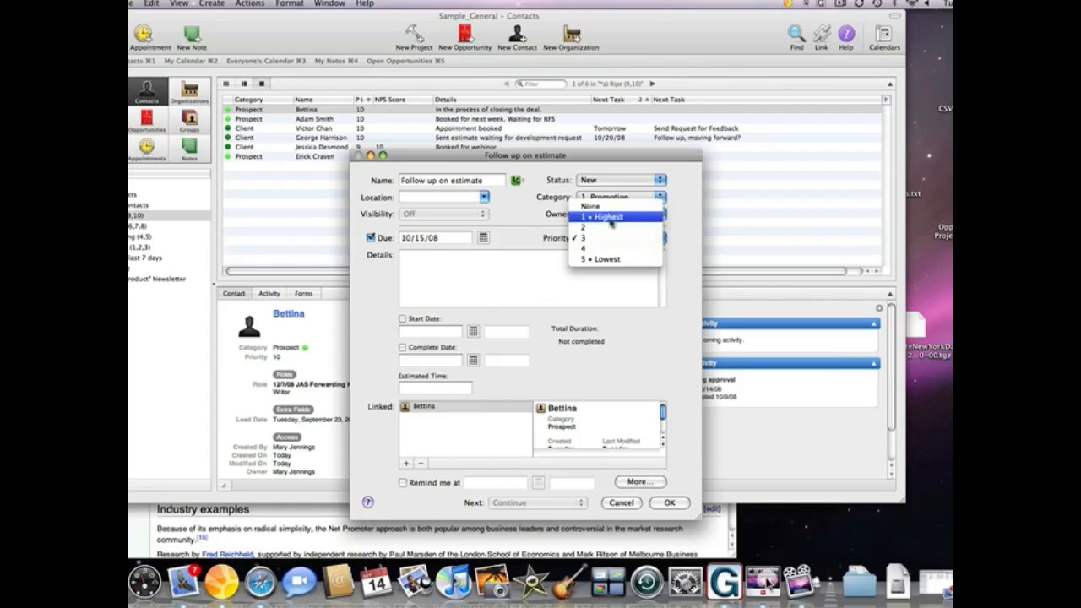
pyautogui.click(610, 219)
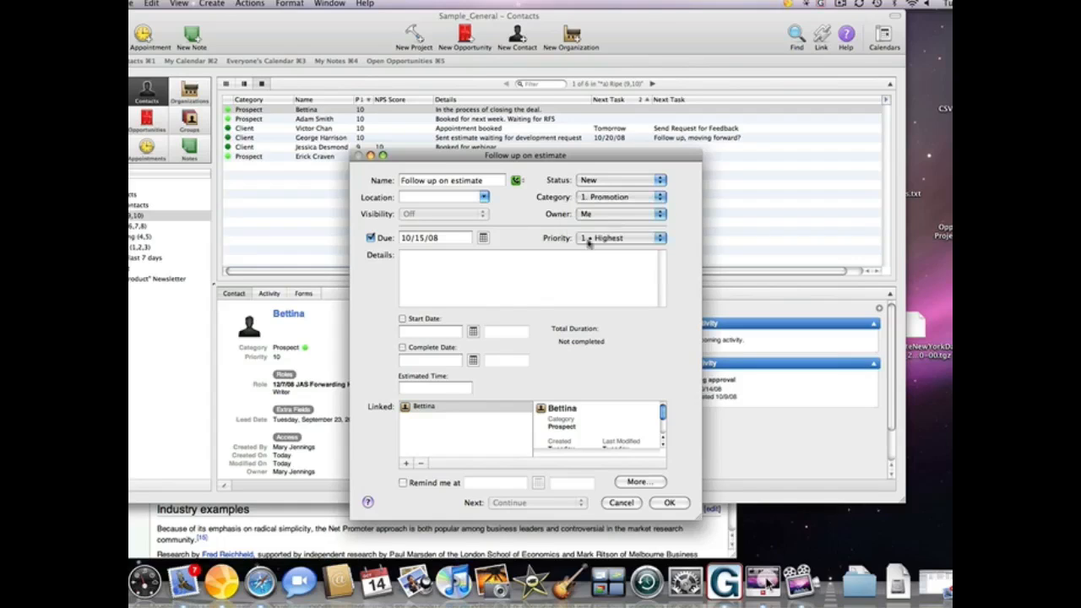
# - Link the JAS Forwarding Holiday party found via Quick Find and save the task
pyautogui.click(530, 285)
pyautogui.press('super+f')
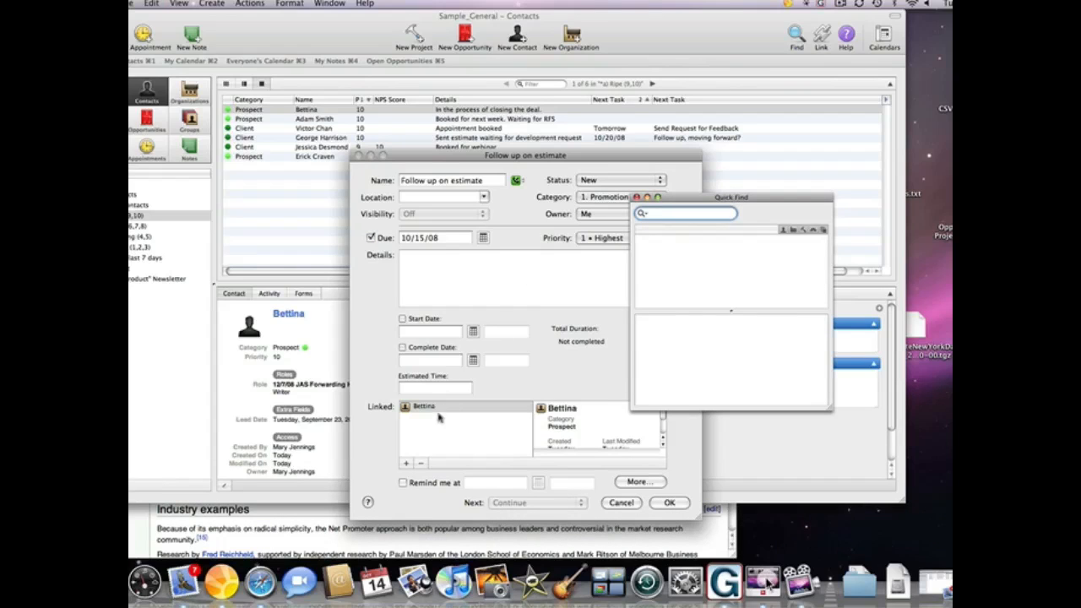
pyautogui.write('jas')
pyautogui.click(657, 242)
pyautogui.moveTo(657, 243); pyautogui.dragTo(484, 438)
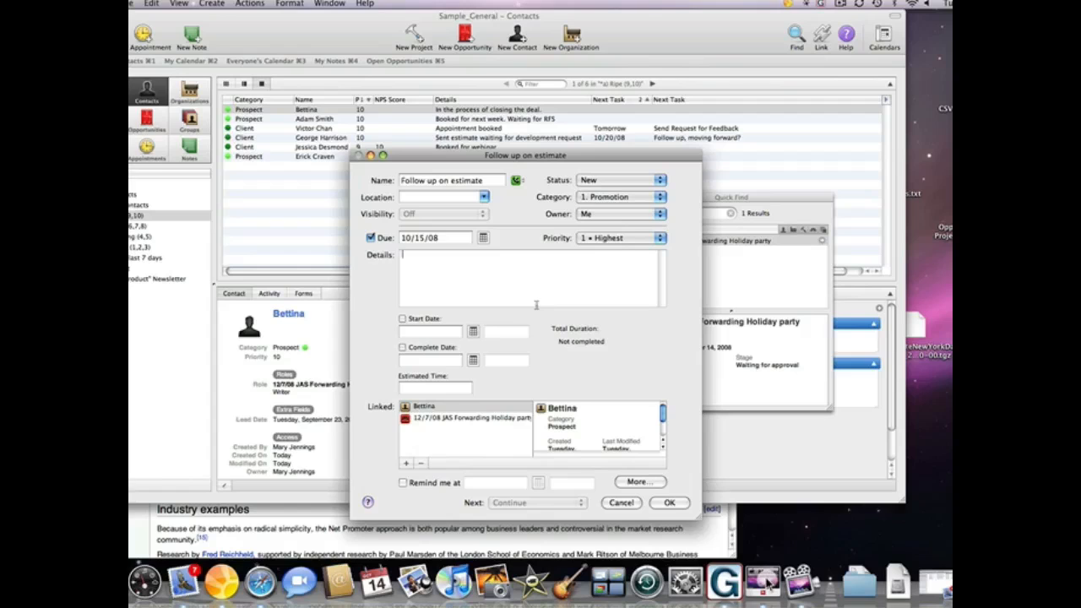
pyautogui.click(669, 504)
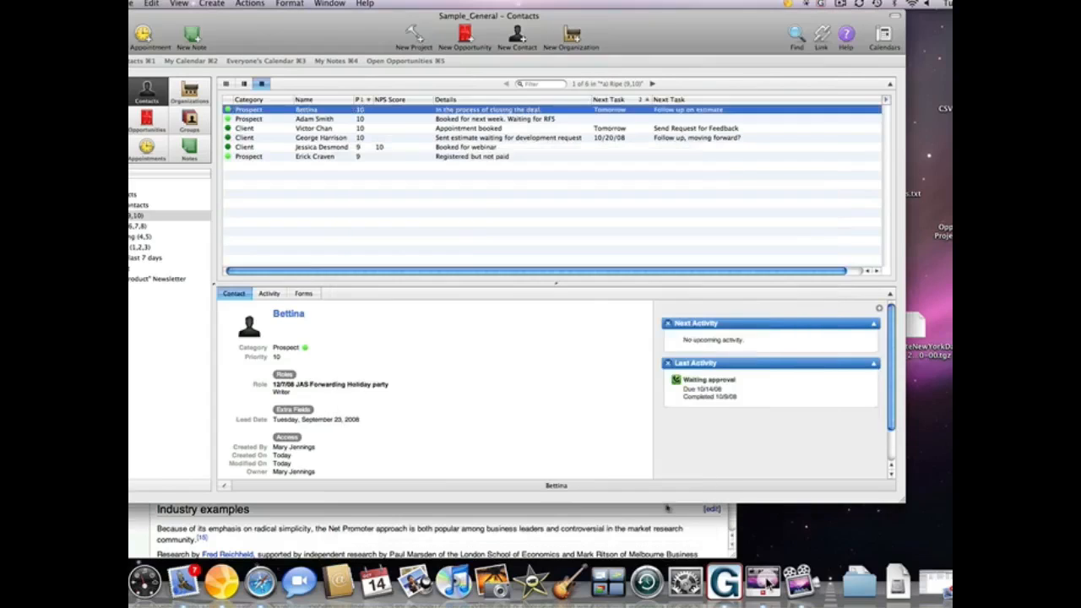
# - Show the b) Fruit (6,7,8) list and start a new activity set for its priority-7 contact
pyautogui.click(495, 176)
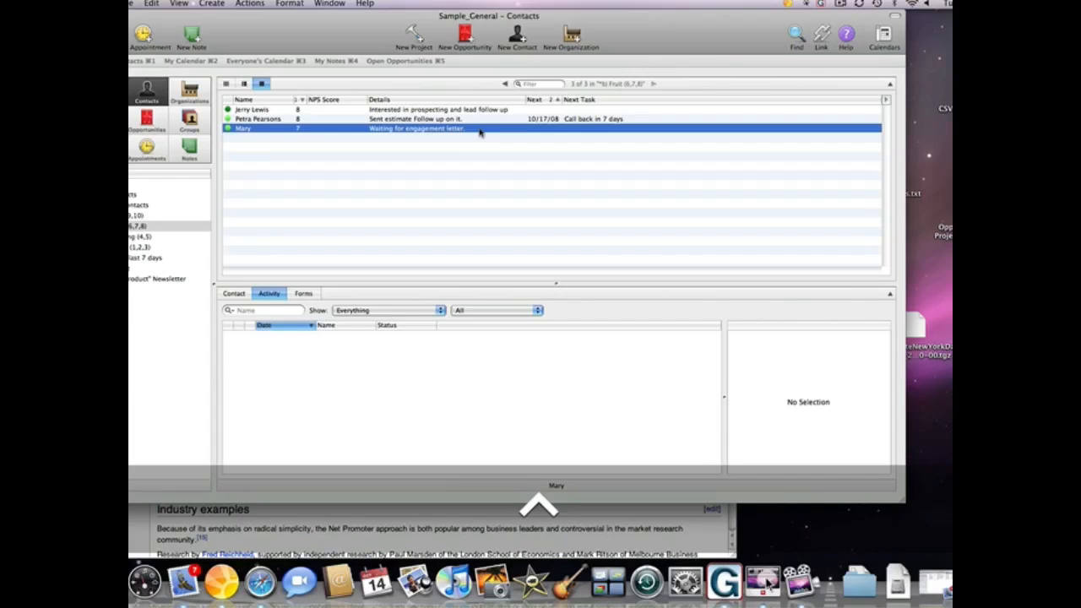
pyautogui.rightClick(479, 132)
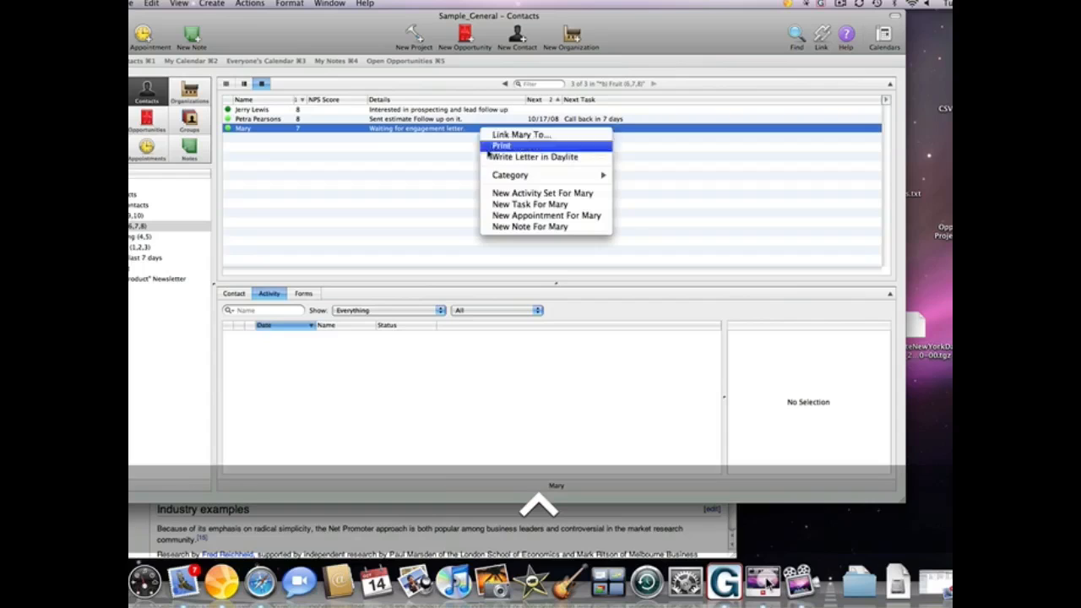
pyautogui.click(503, 195)
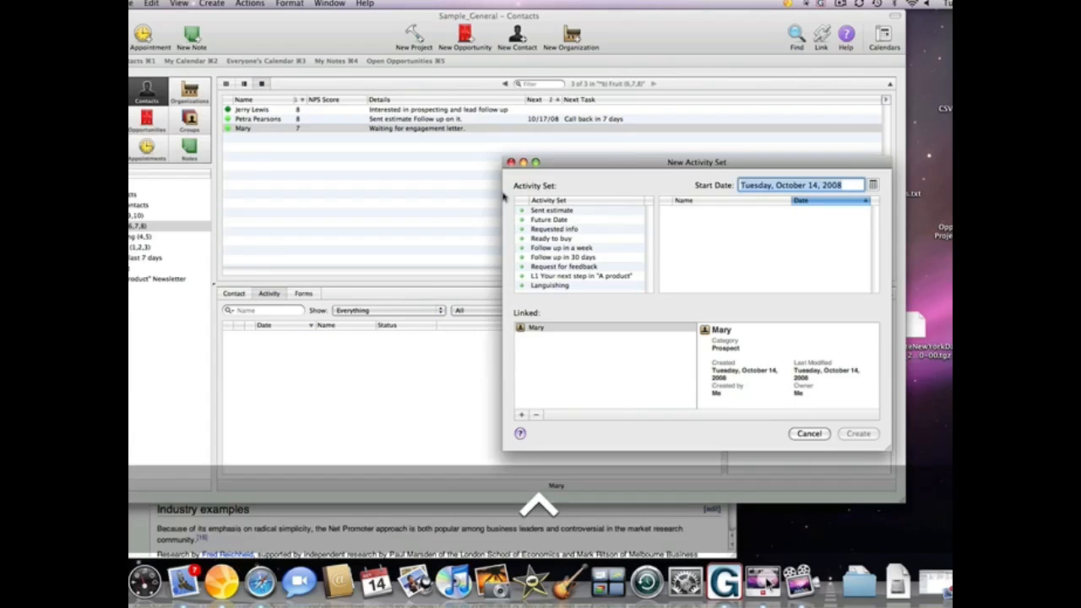
# - Apply the Follow up in a week activity set with its start date enabled
pyautogui.click(604, 249)
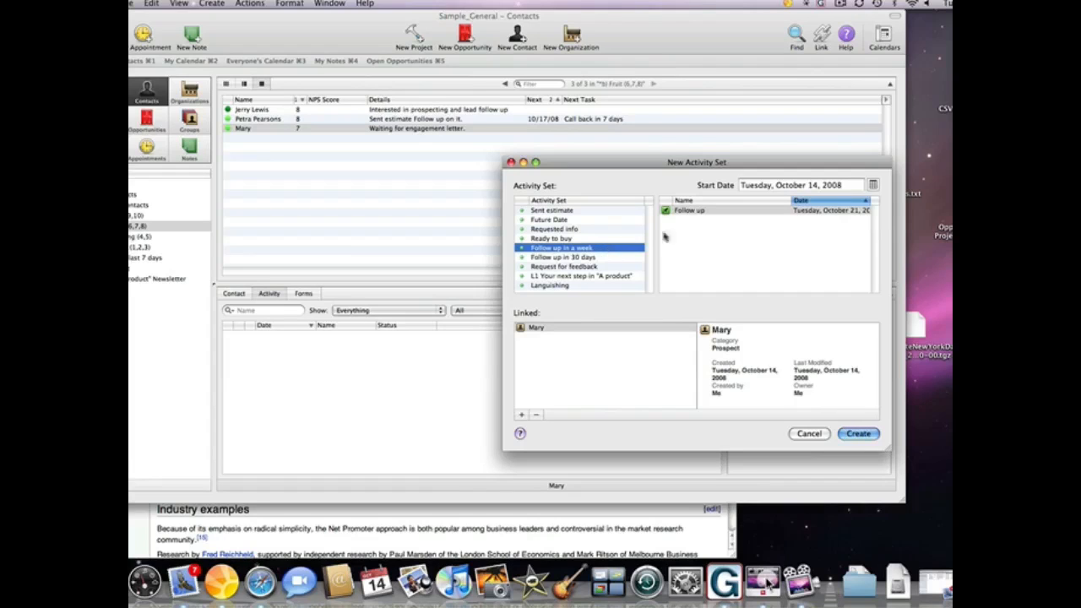
pyautogui.click(849, 185)
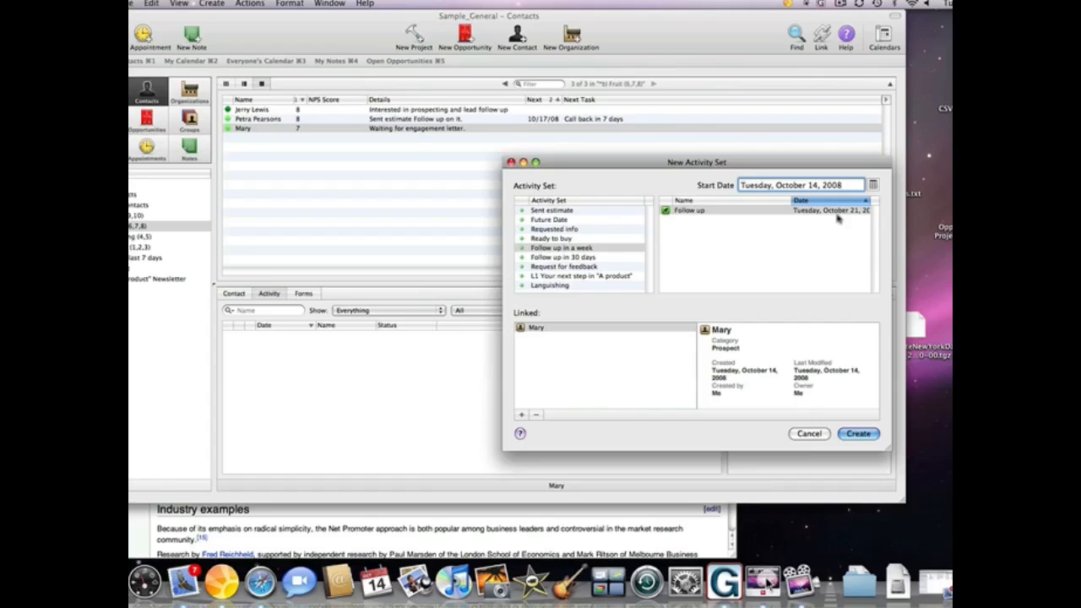
pyautogui.click(859, 434)
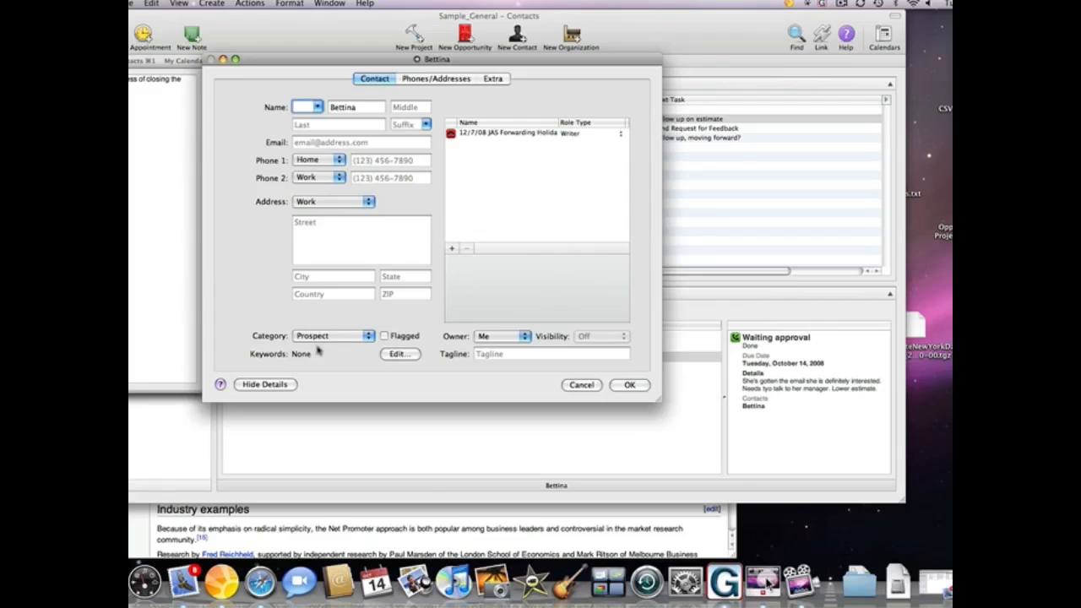
# - Tag the priority-10 prospect with the 'A Product' keyword and save the contact
pyautogui.click(401, 356)
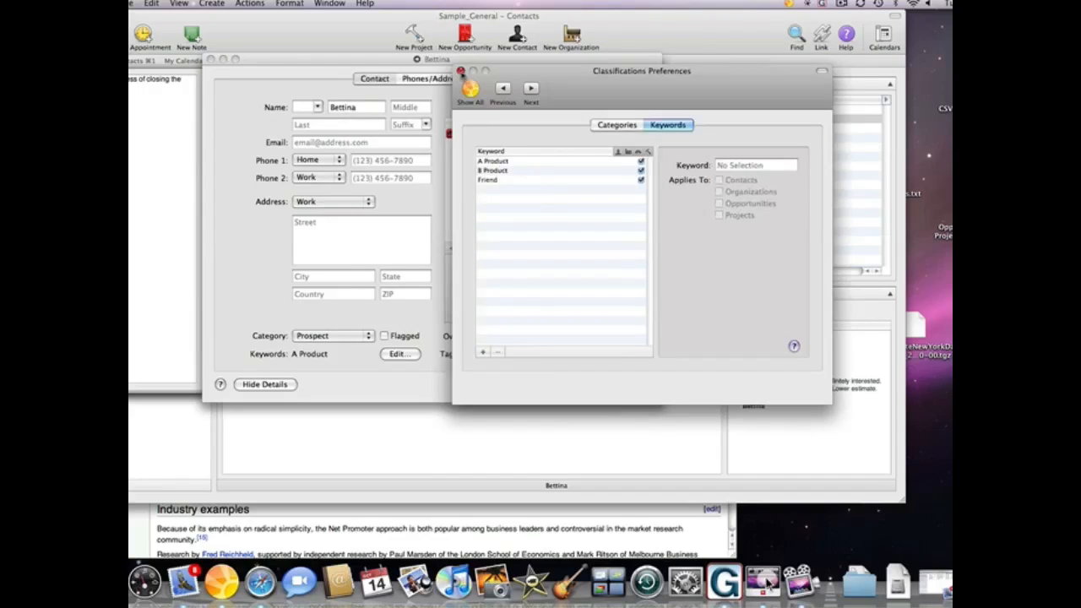
pyautogui.click(460, 71)
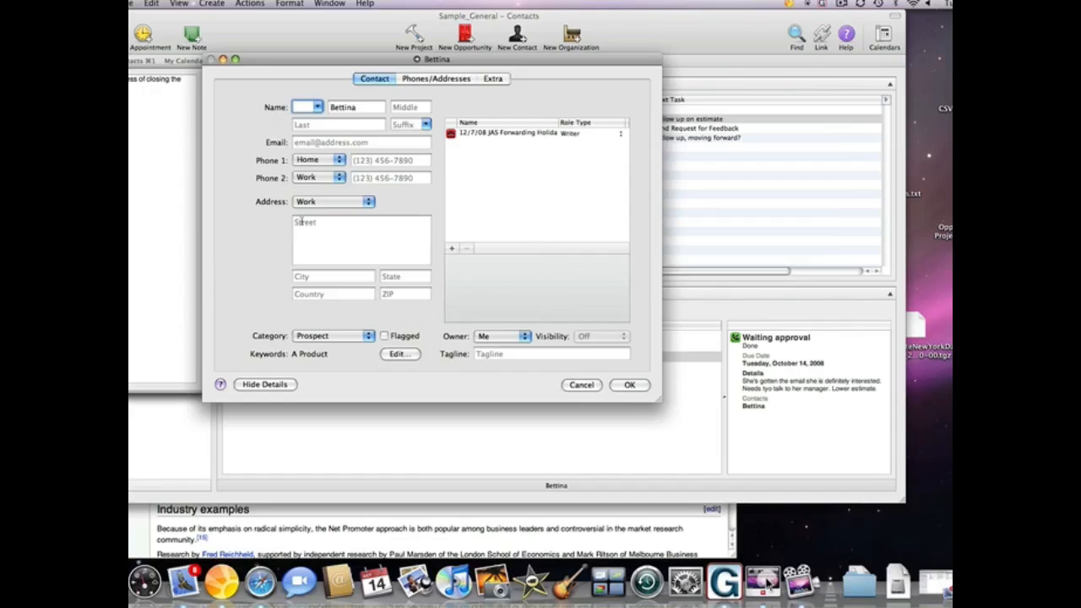
pyautogui.click(629, 384)
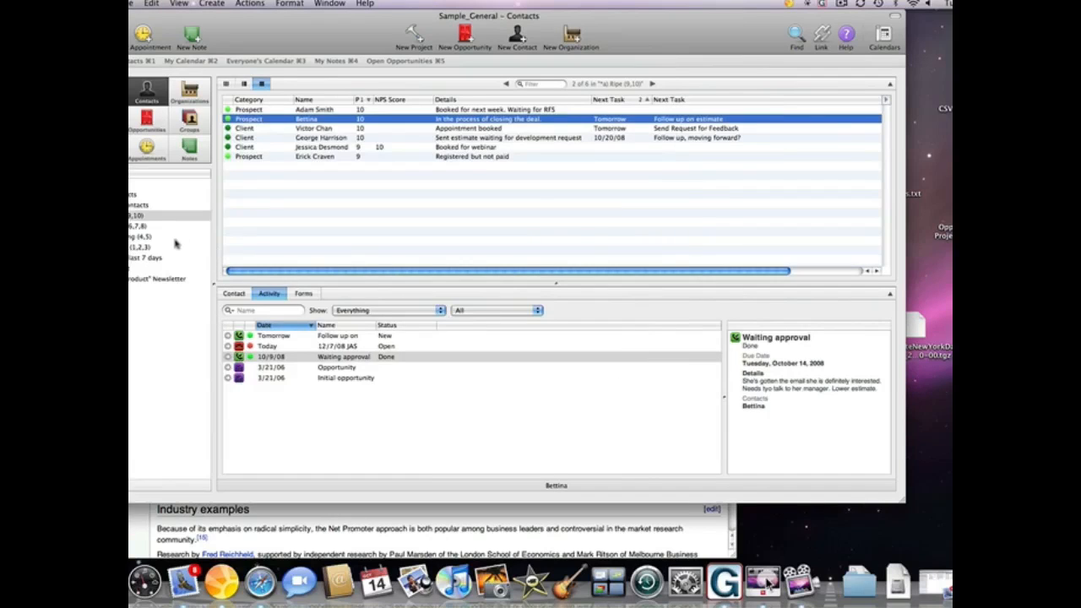
# - Show the Send 'A Product' Newsletter list and open then close a prospect's contact details
pyautogui.click(161, 280)
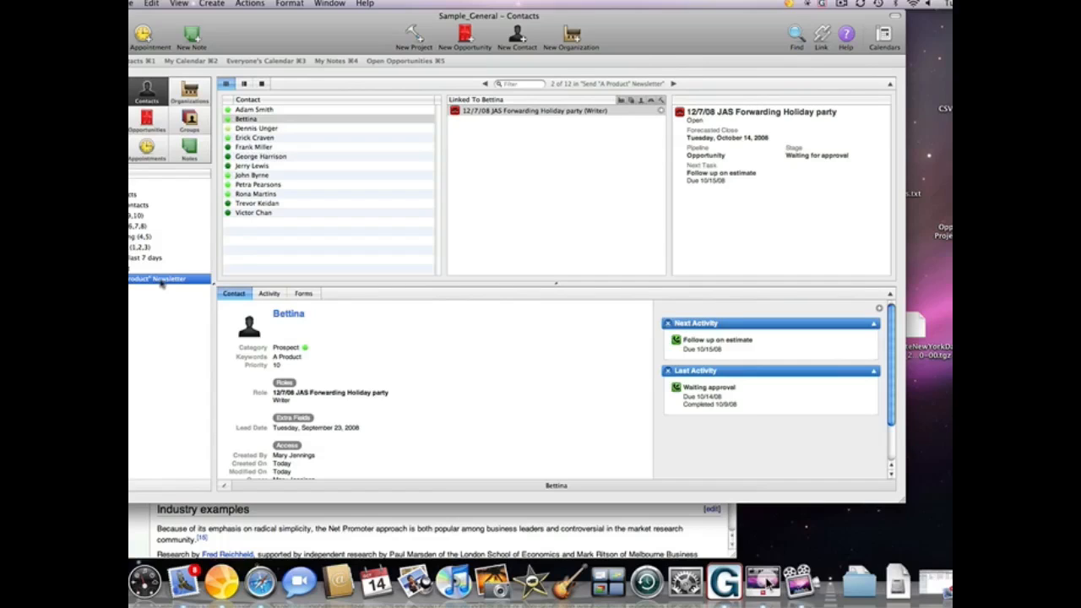
pyautogui.doubleClick(309, 119)
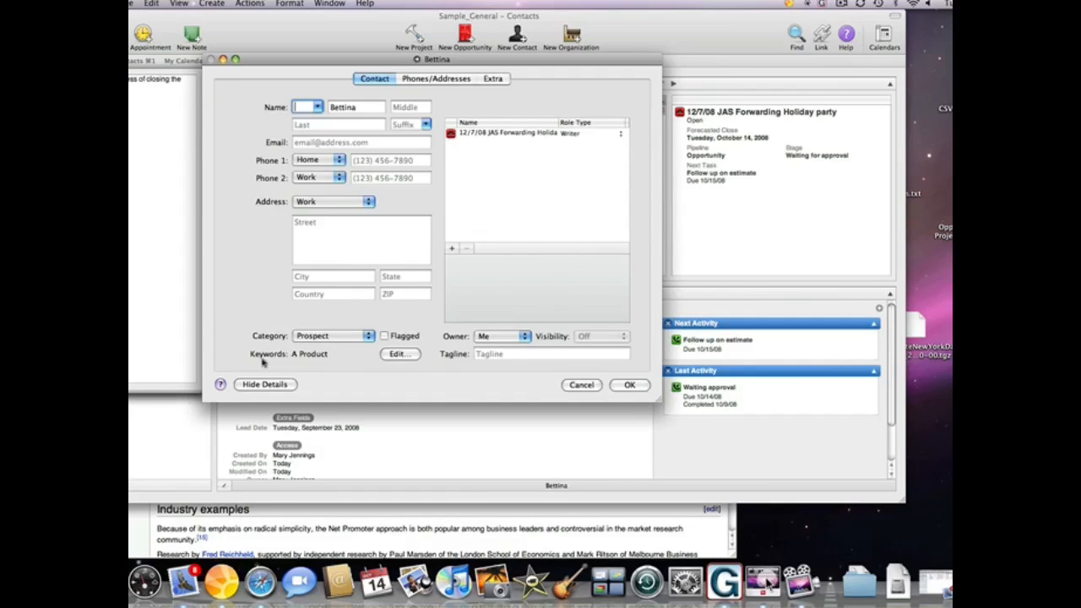
pyautogui.click(625, 387)
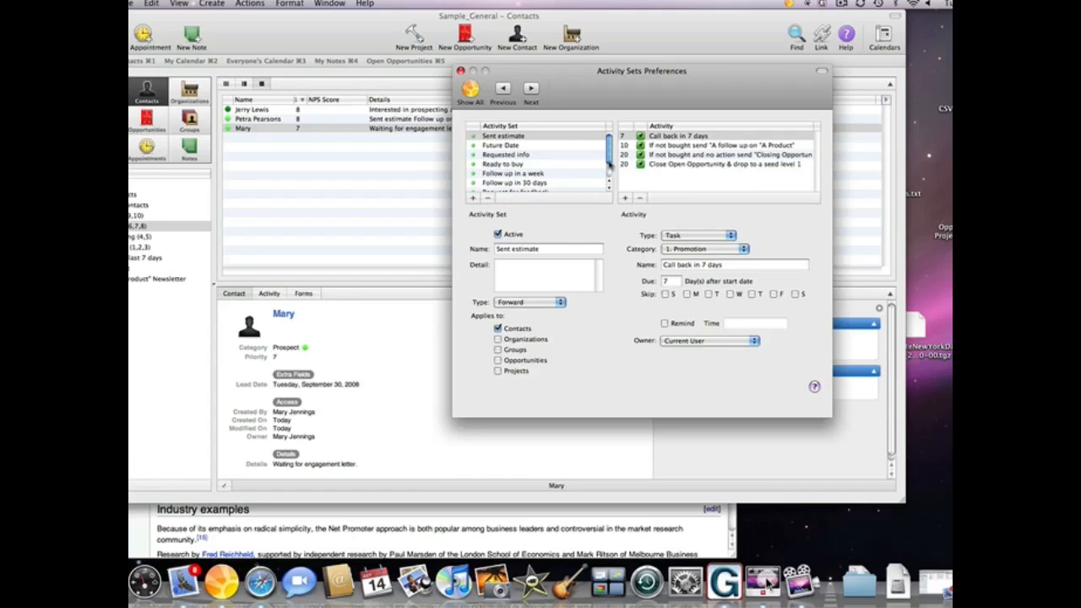
# - Review the Requested info set's tasks: Send Your interest in 'A Product' and Downgrade to a 1
pyautogui.click(545, 155)
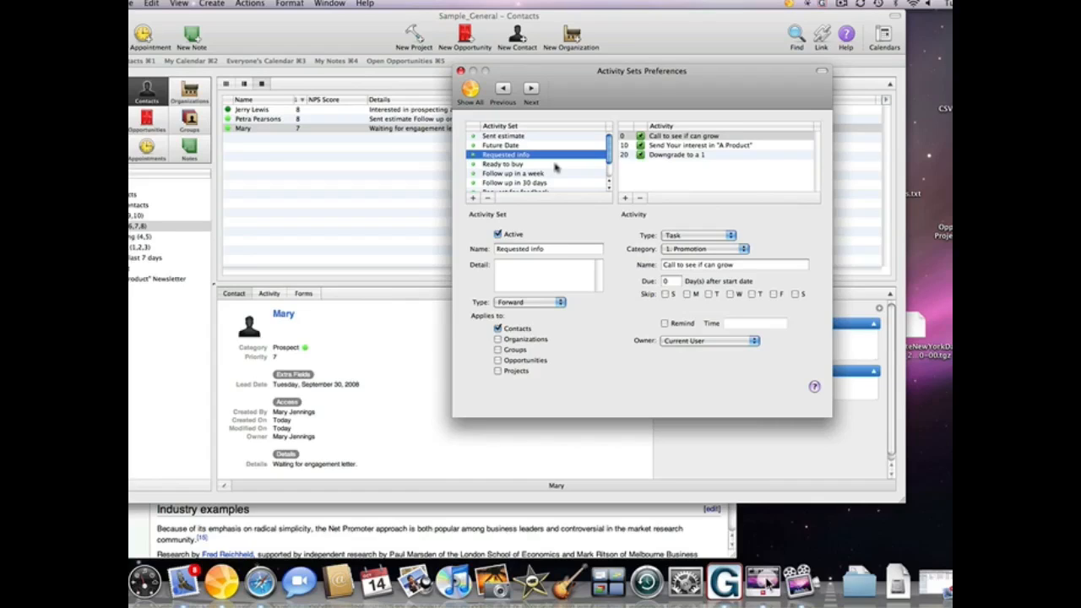
pyautogui.click(766, 148)
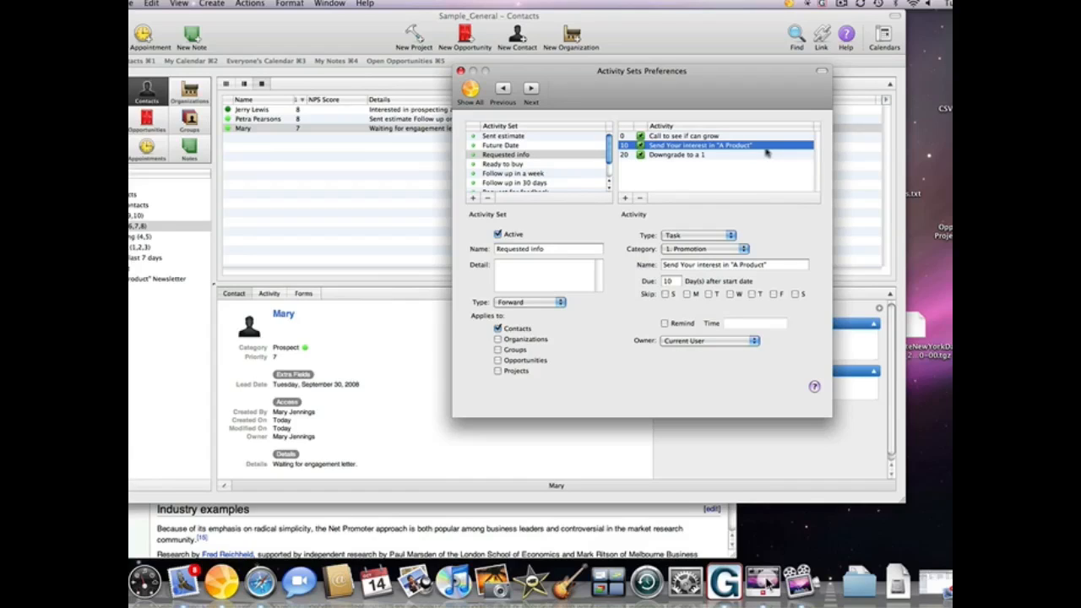
pyautogui.click(737, 160)
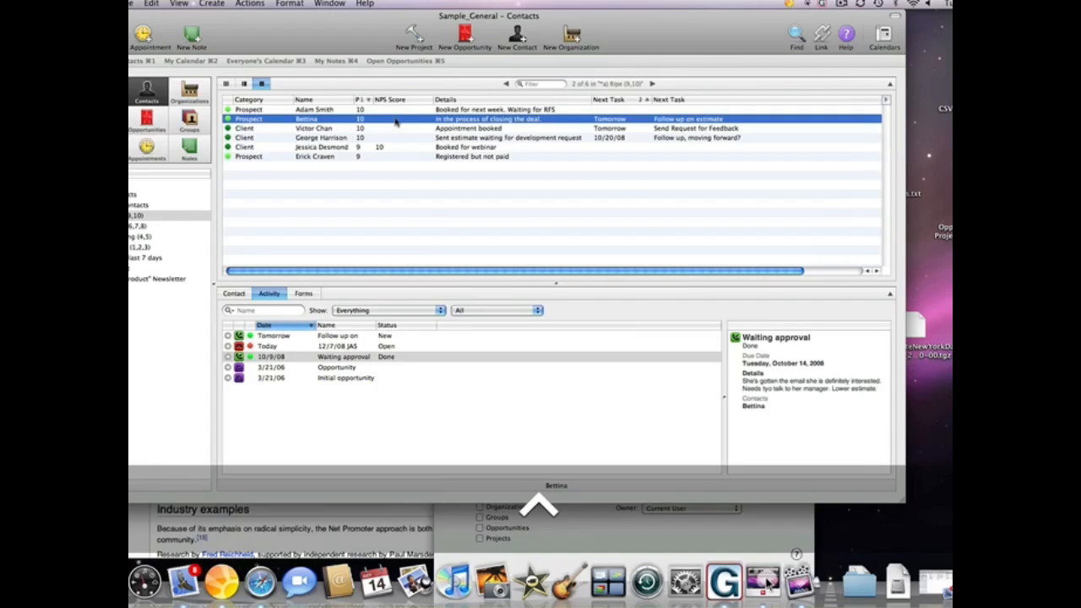
# - Start a new Sent estimate activity set for the prospect contact
pyautogui.rightClick(395, 122)
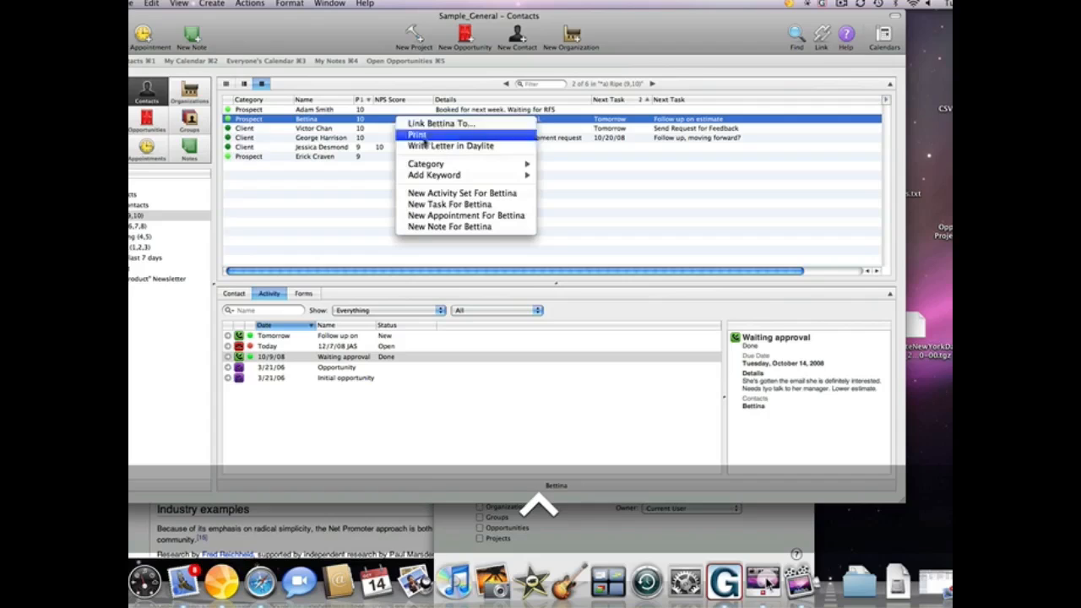
pyautogui.click(467, 194)
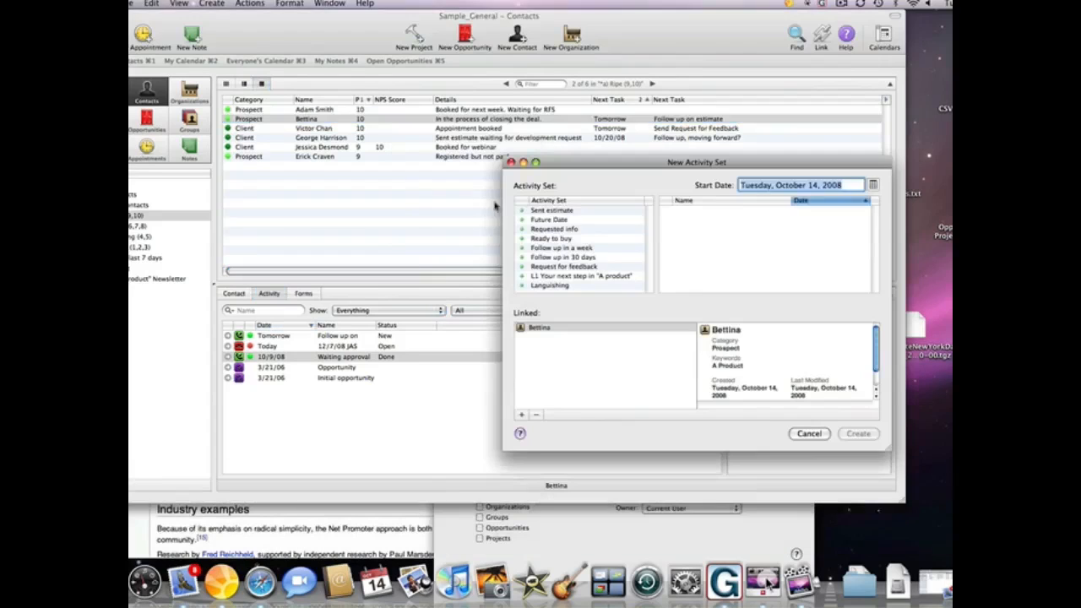
pyautogui.click(570, 212)
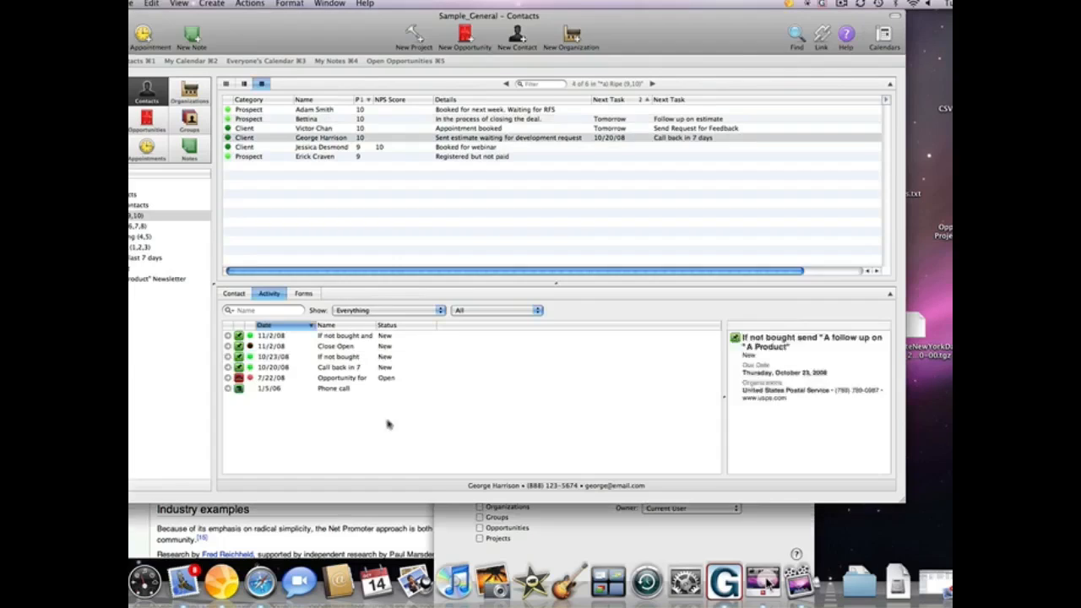
# - Widen the activity Name column so the full task names are readable
pyautogui.click(373, 358)
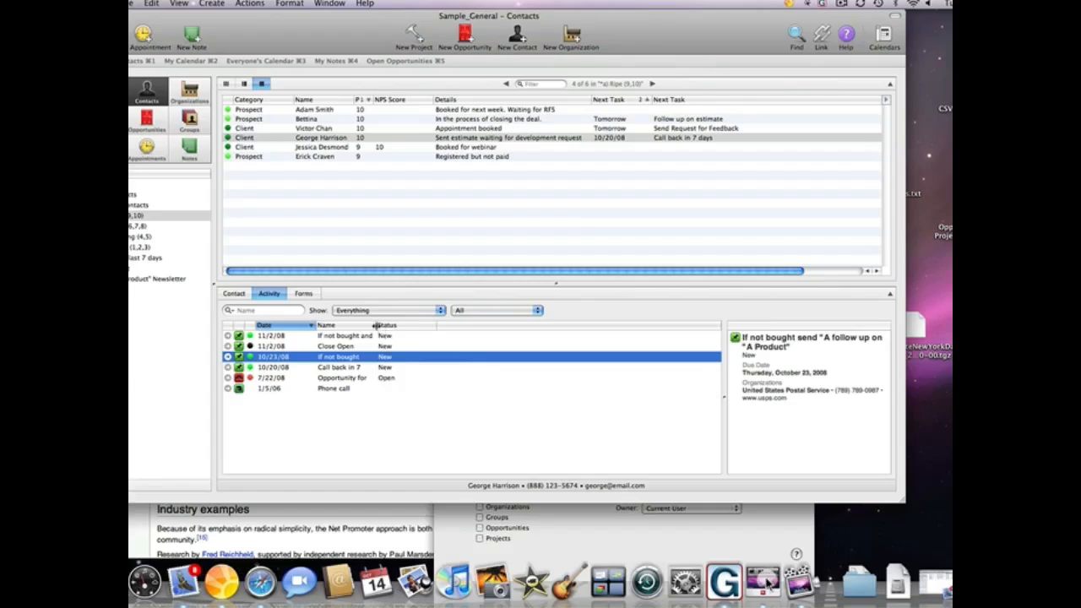
pyautogui.moveTo(375, 326); pyautogui.dragTo(486, 326)
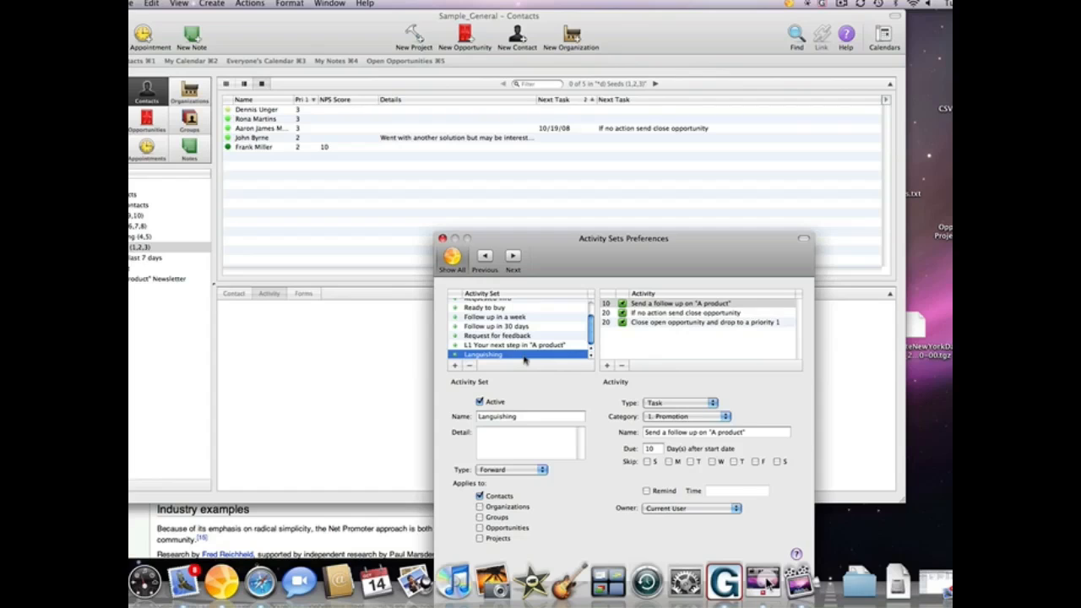
# - Close the Activity Sets preferences and select the last contact in the Seeds (1,2,3) list
pyautogui.click(442, 238)
pyautogui.click(381, 151)
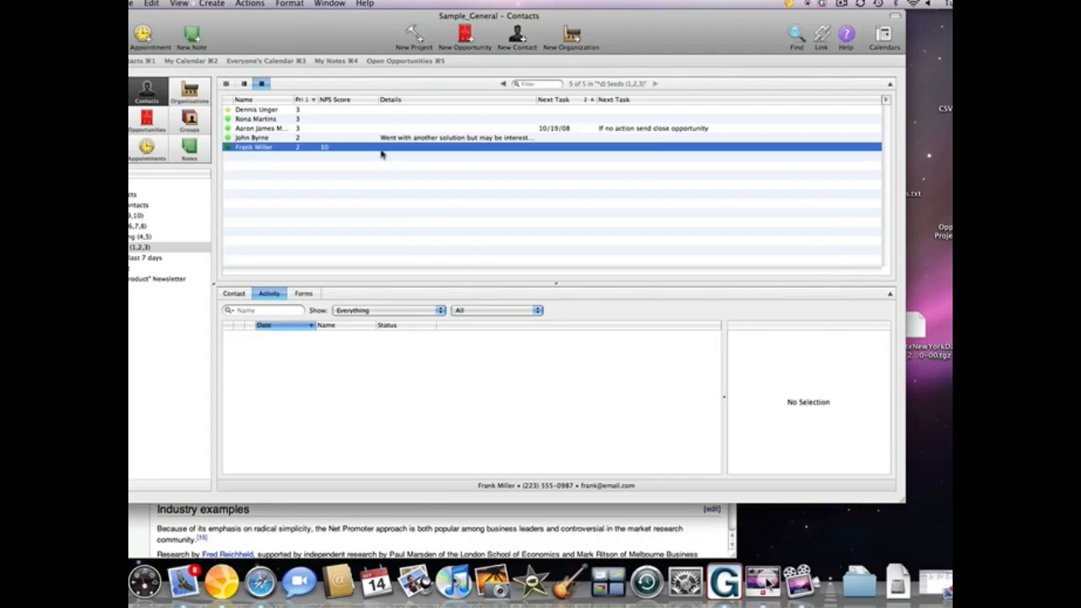
# - Merge the A follow up on "A Product" letter for the seed contact, then reopen Activity Sets preferences
pyautogui.keyDown('ctrl'); pyautogui.click(381, 153); pyautogui.keyUp('ctrl')
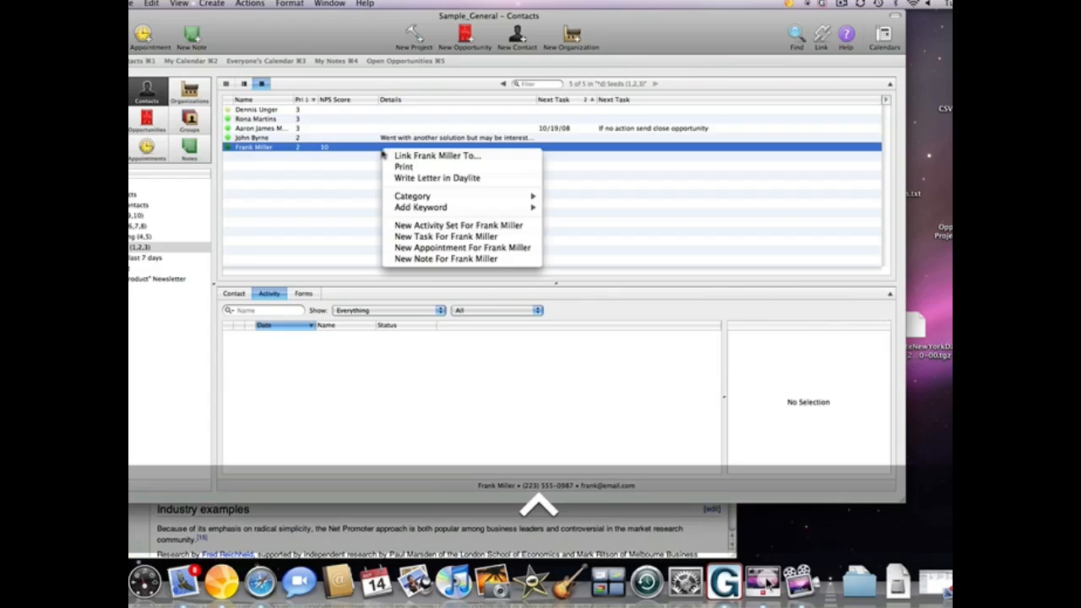
pyautogui.click(435, 178)
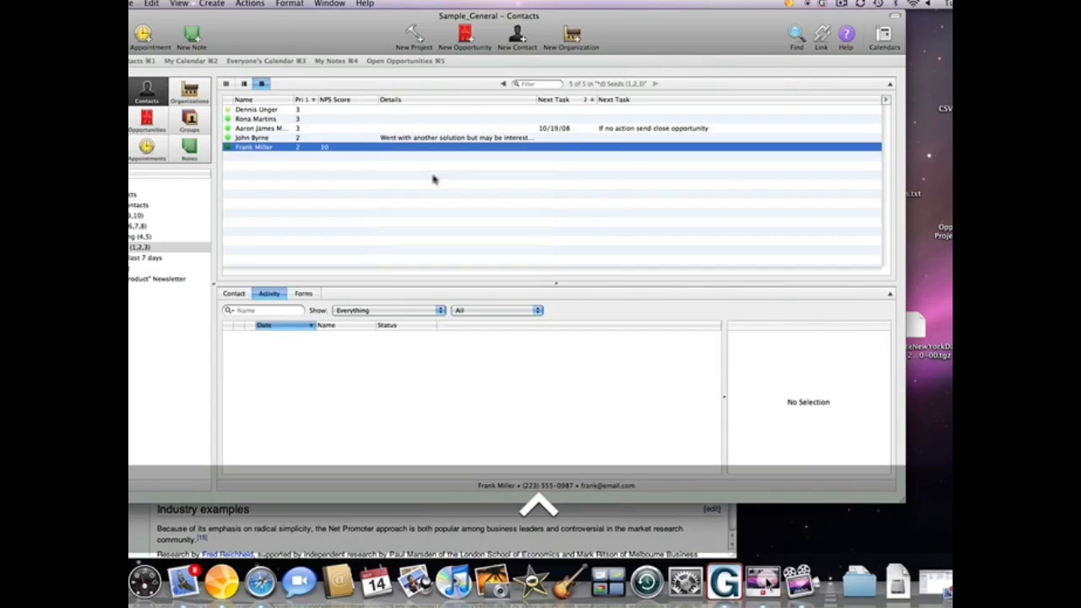
pyautogui.click(522, 110)
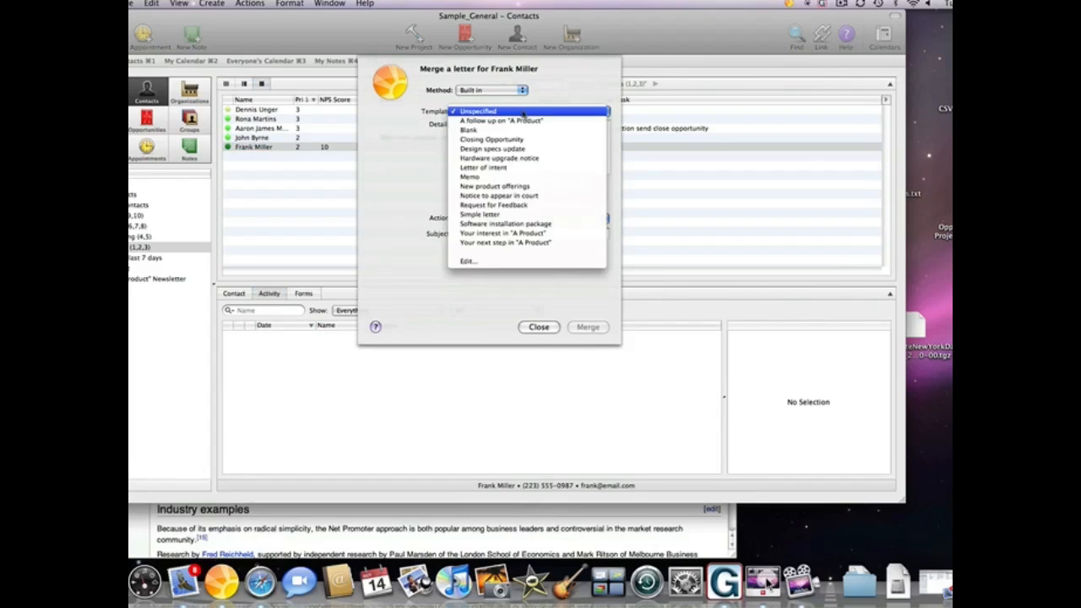
pyautogui.click(534, 123)
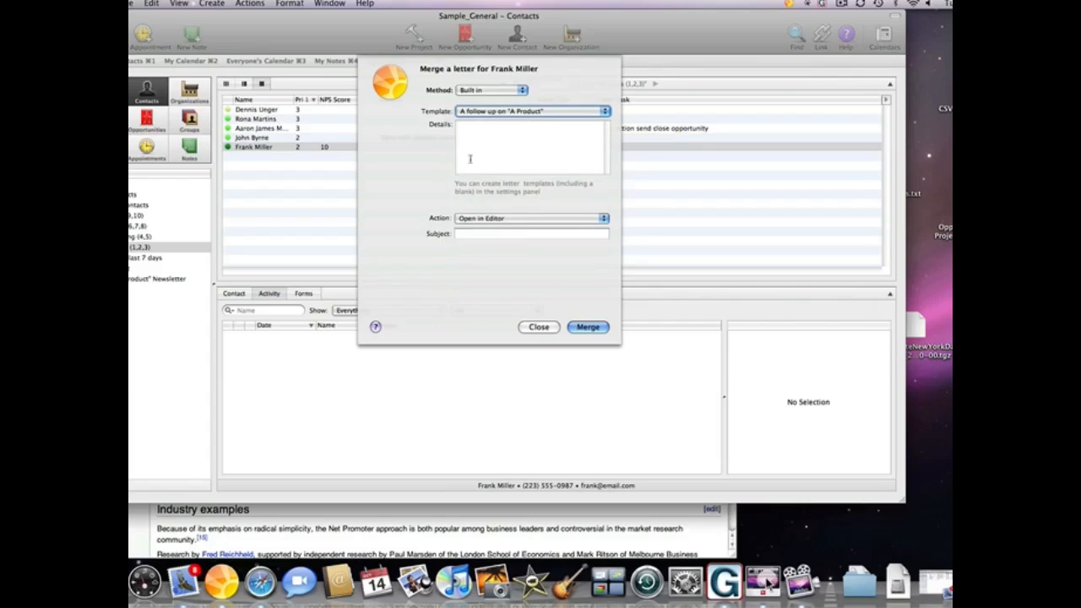
pyautogui.click(524, 219)
pyautogui.click(528, 247)
pyautogui.click(577, 329)
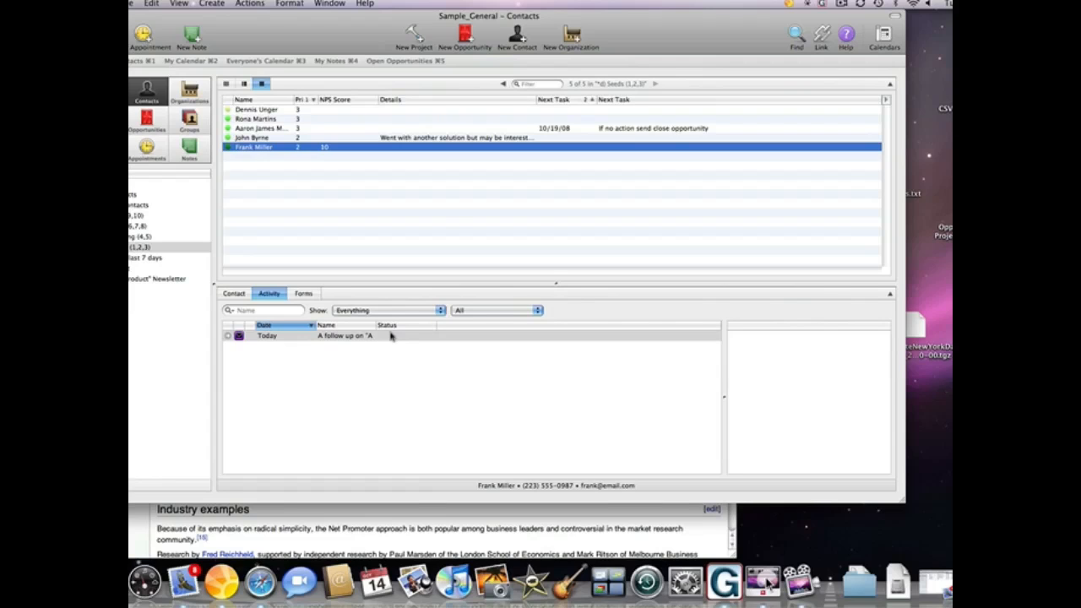
pyautogui.press('super+comma')
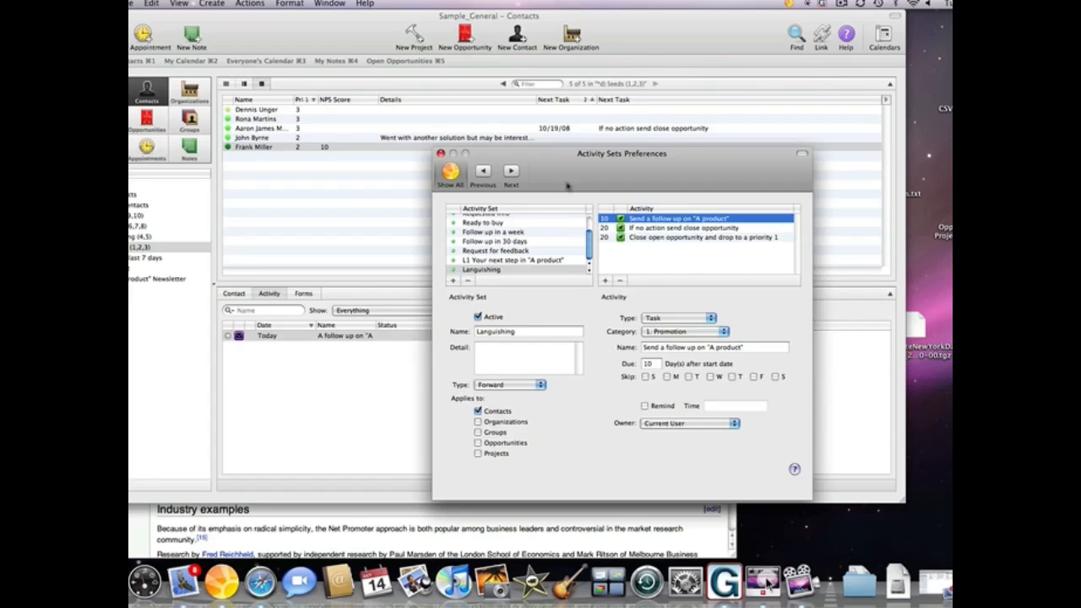
# - Show the Request for feedback set's Send Request for Feedback task, due 2 days after start
pyautogui.click(514, 252)
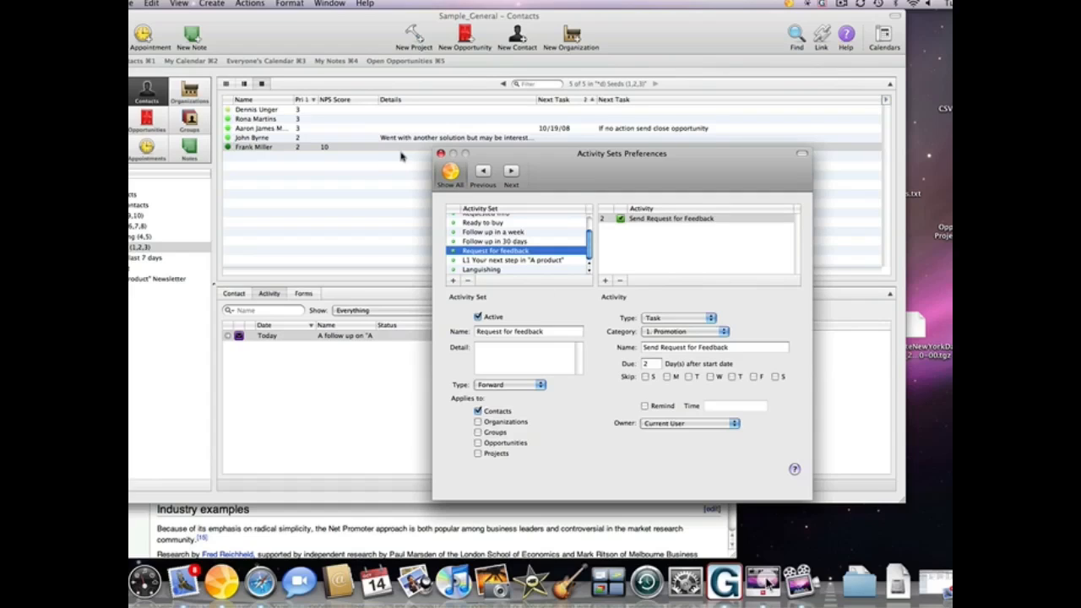
pyautogui.click(669, 220)
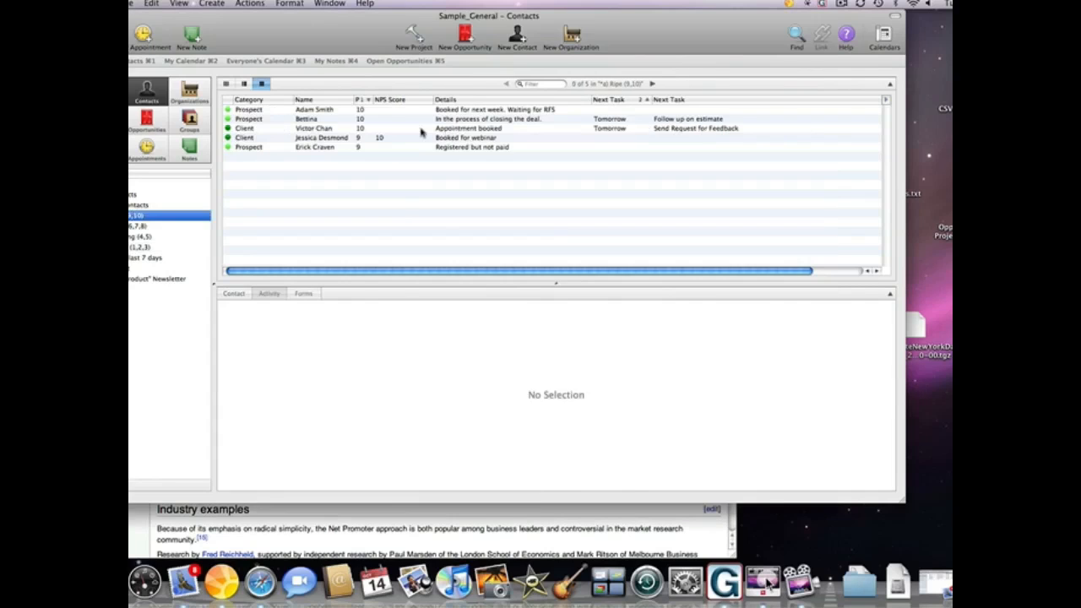
# - Set the client's priority to 3 and NPS Score to 8 on the Extra tab
pyautogui.click(415, 129)
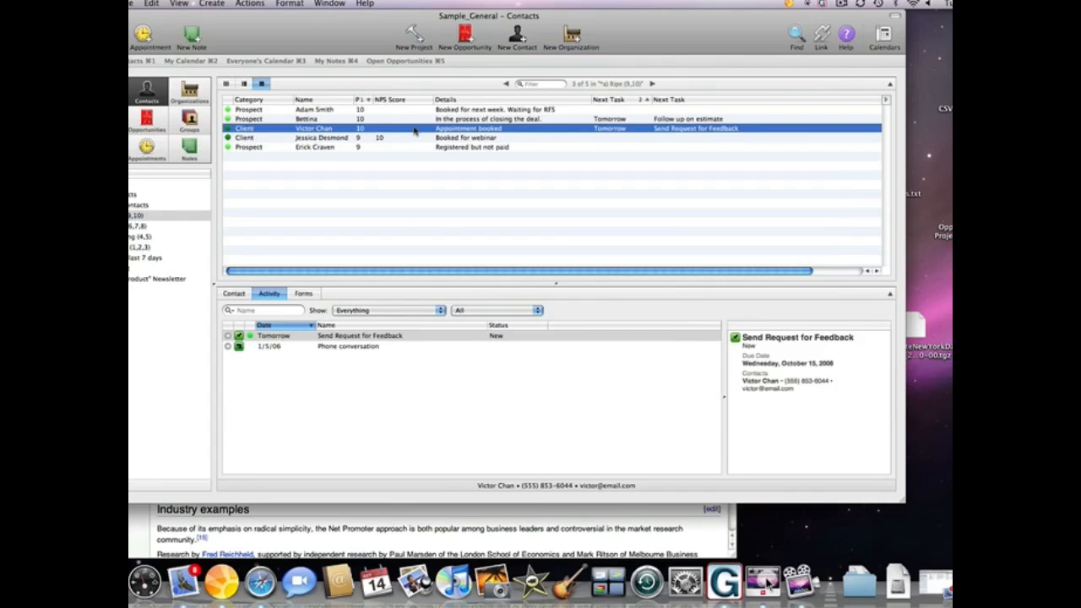
pyautogui.doubleClick(414, 129)
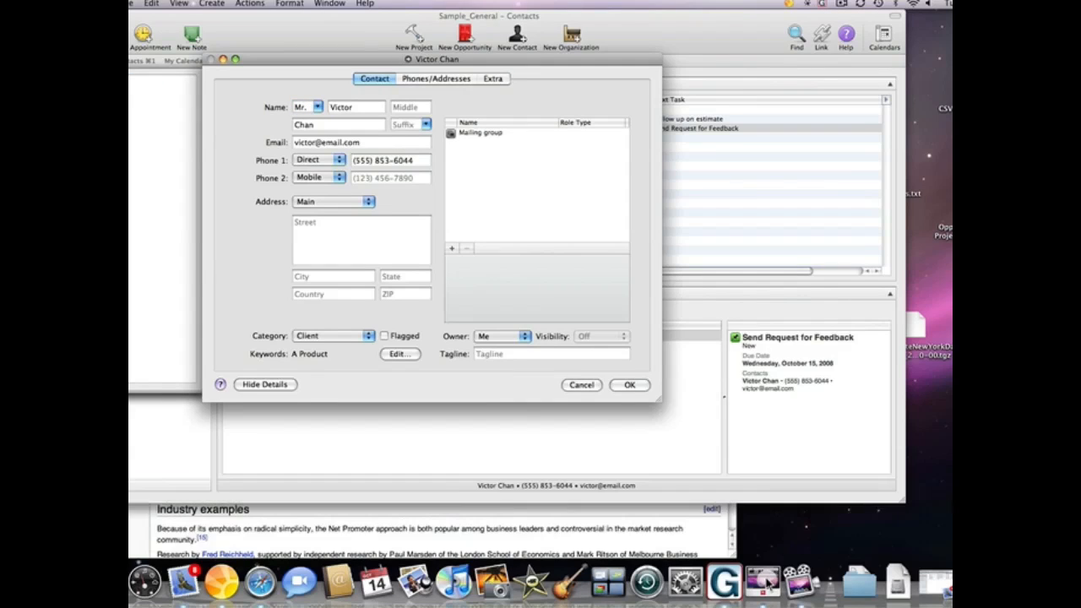
pyautogui.click(500, 78)
pyautogui.click(358, 103)
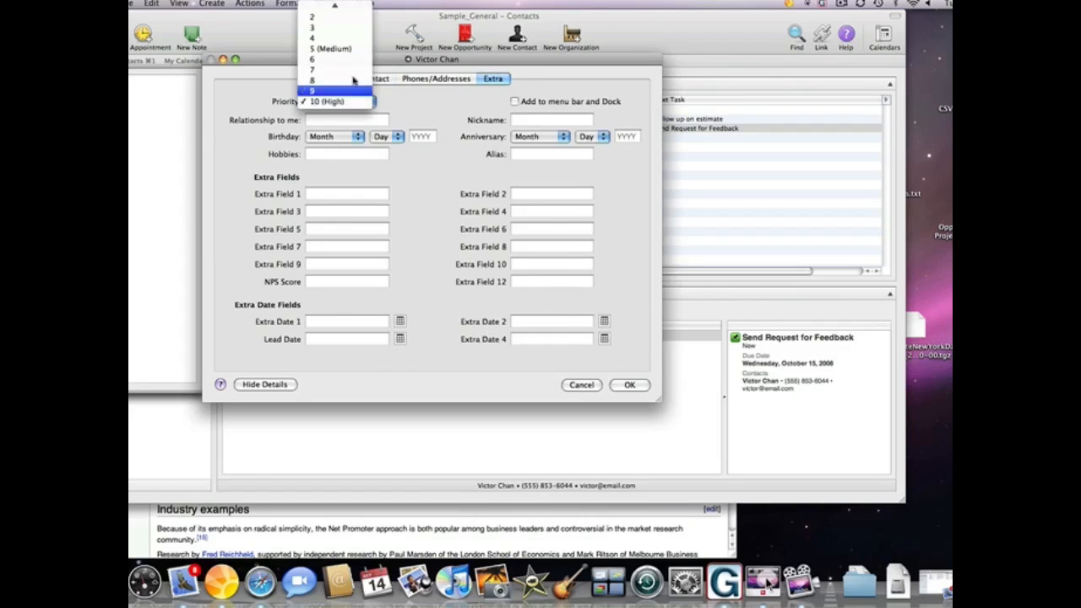
pyautogui.click(345, 41)
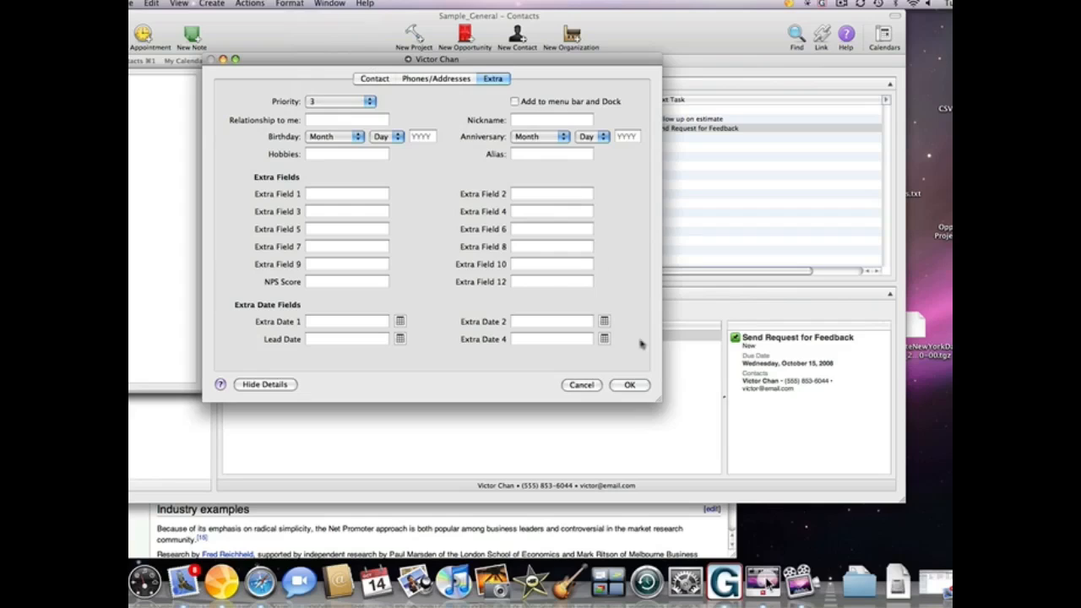
pyautogui.click(347, 282)
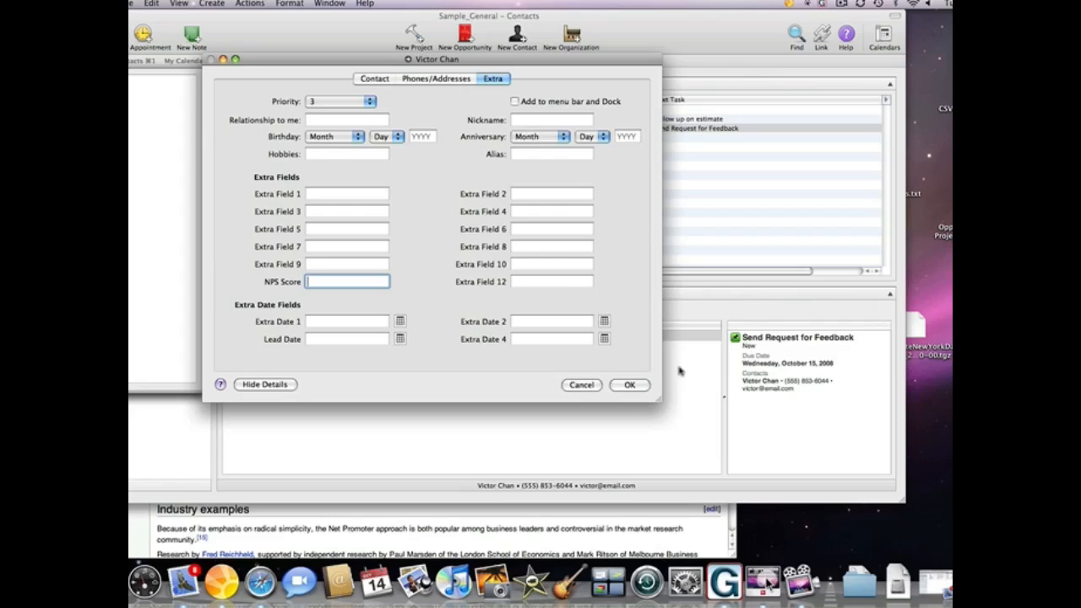
pyautogui.write('8')
pyautogui.click(644, 385)
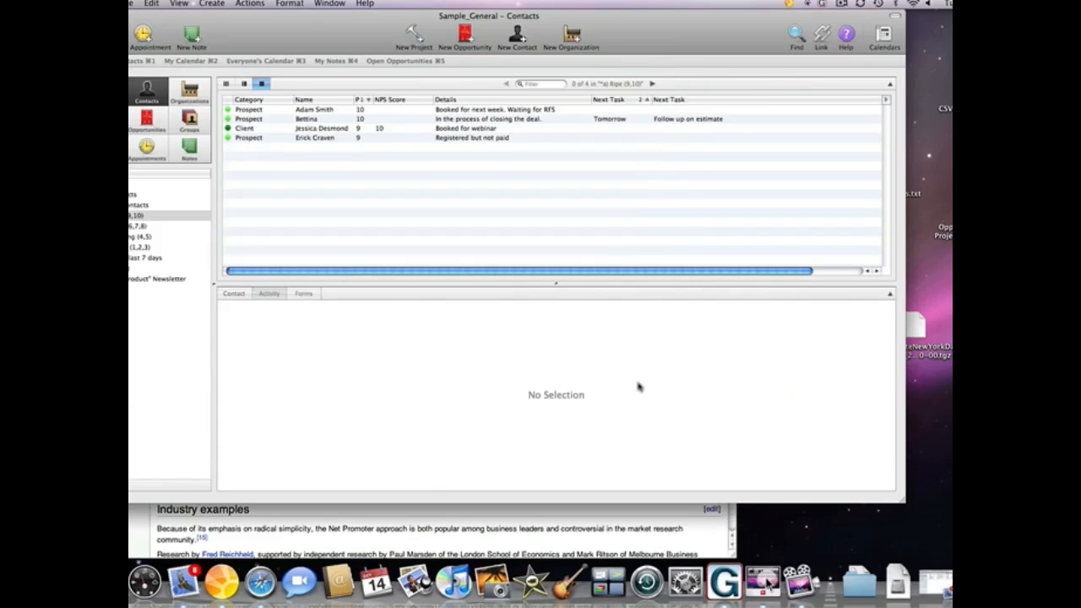
# - Open the priority 1–3 smart list and select the contact with NPS score 8
pyautogui.click(150, 246)
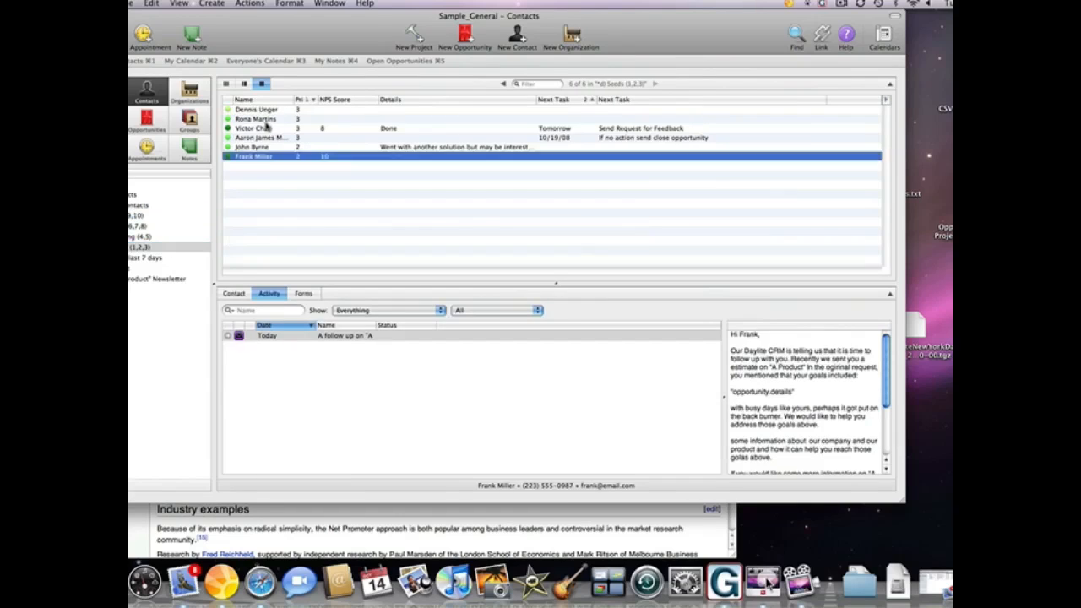
pyautogui.moveTo(267, 120); pyautogui.dragTo(272, 130)
pyautogui.click(272, 130)
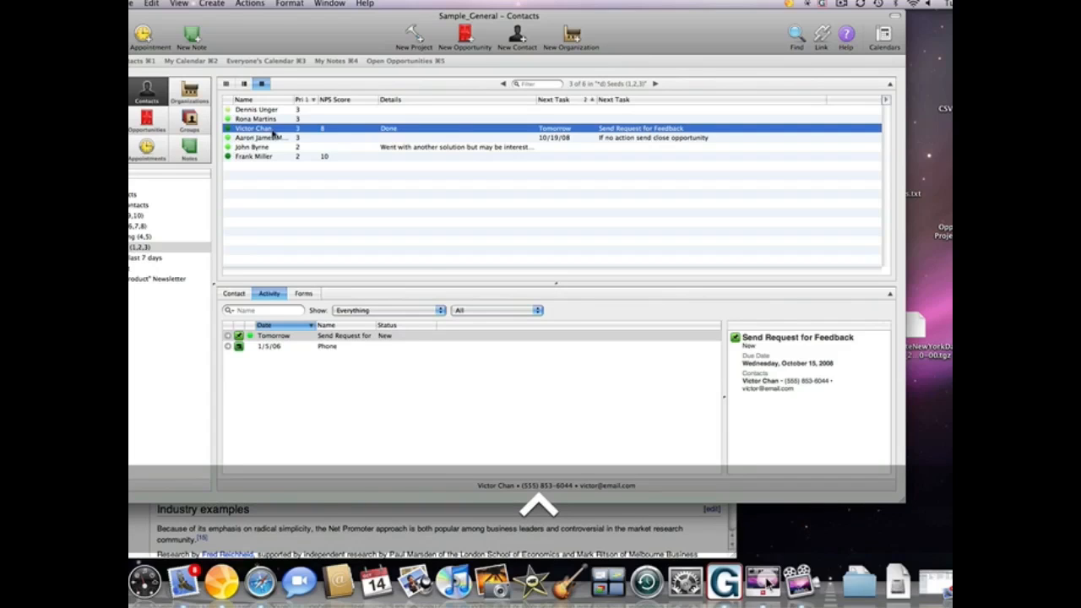
# - Apply the After the sale activity set to the contact
pyautogui.rightClick(273, 133)
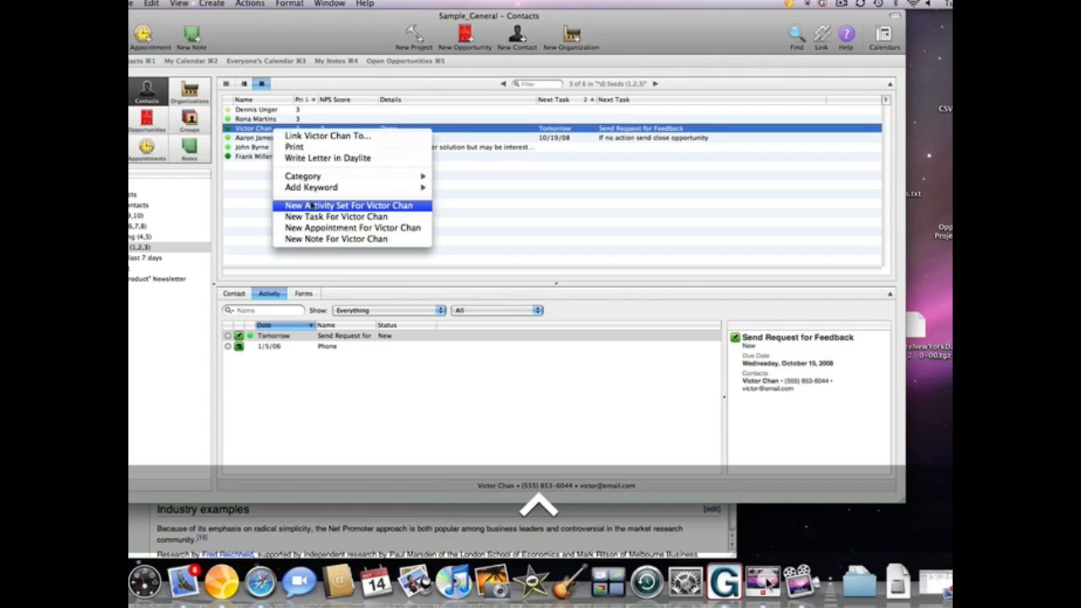
pyautogui.click(312, 205)
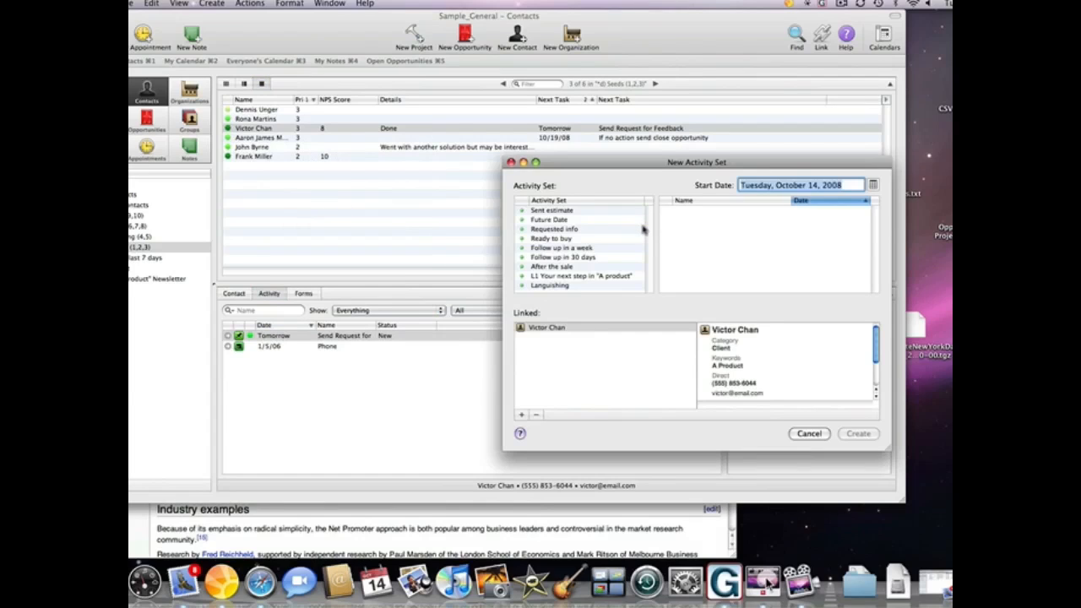
pyautogui.click(595, 267)
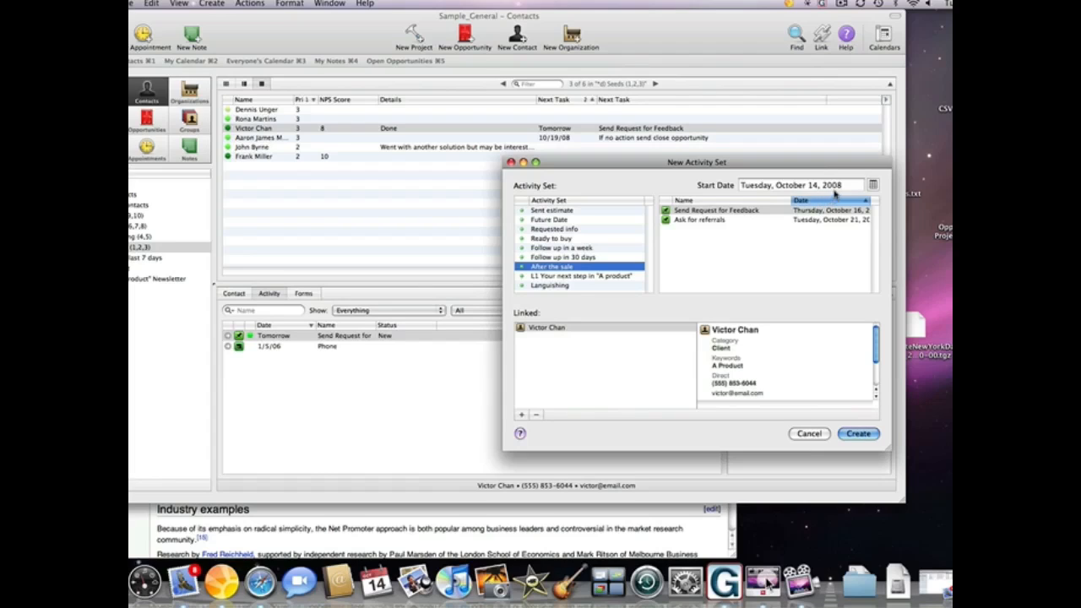
pyautogui.click(856, 433)
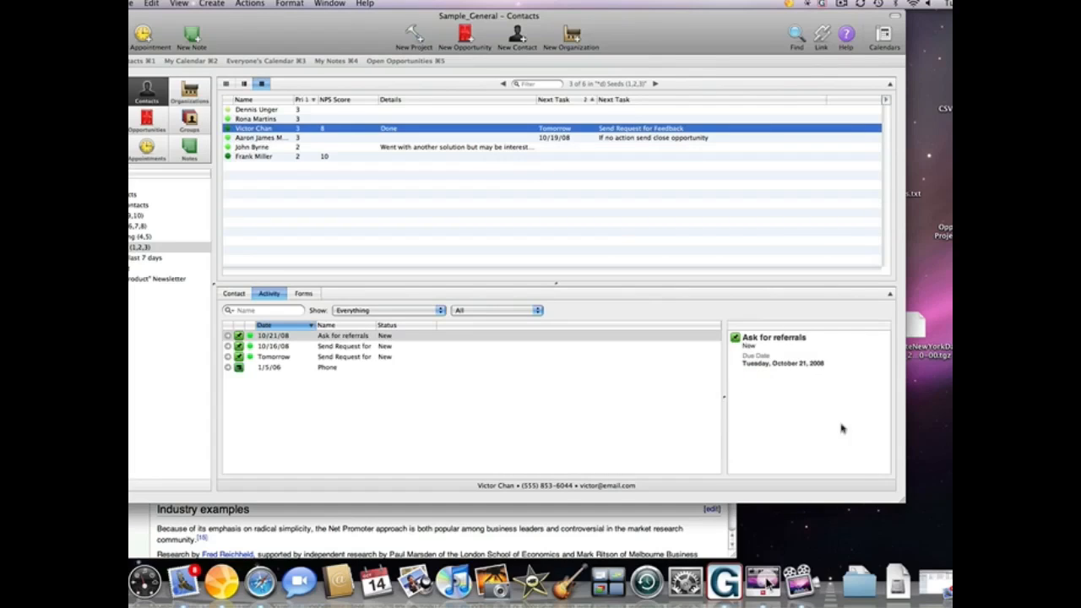
# - Trash both Send Request for Feedback tasks, leaving the Ask for referrals task
pyautogui.click(356, 348)
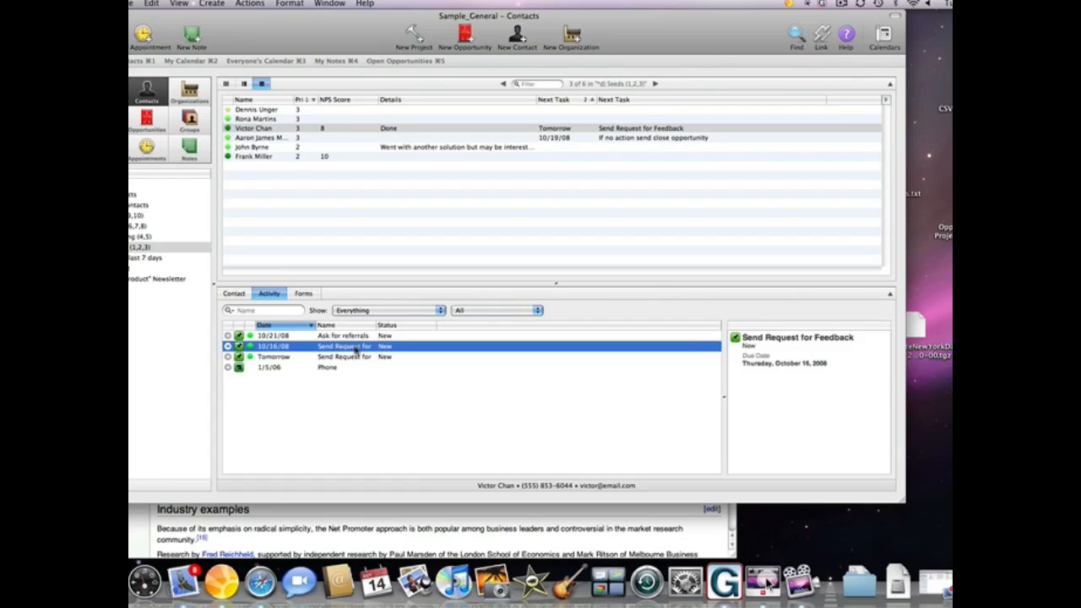
pyautogui.keyDown('shift'); pyautogui.click(356, 357); pyautogui.keyUp('shift')
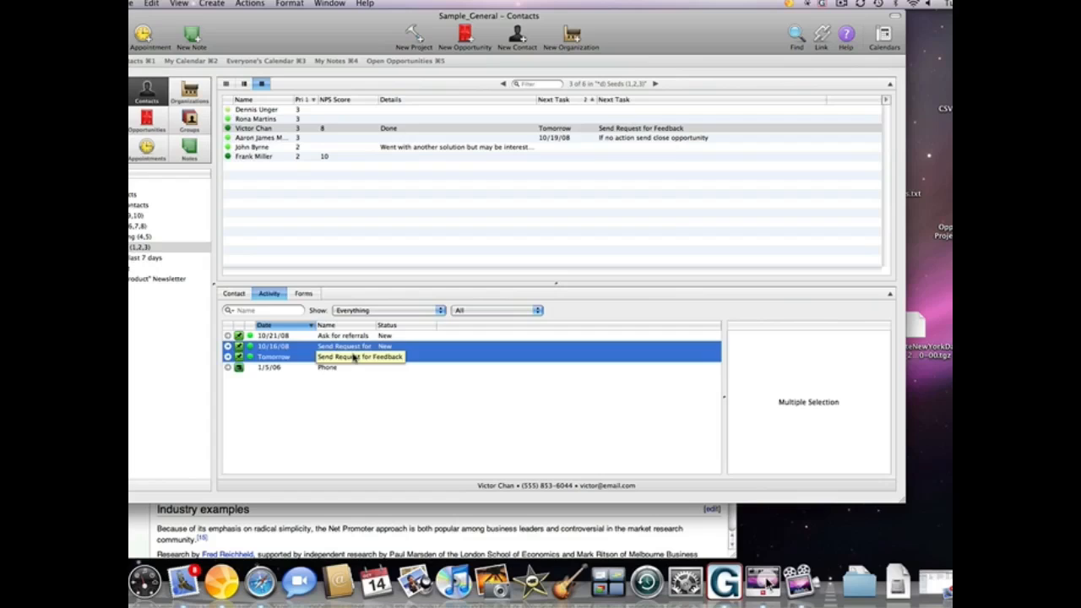
pyautogui.press('Delete')
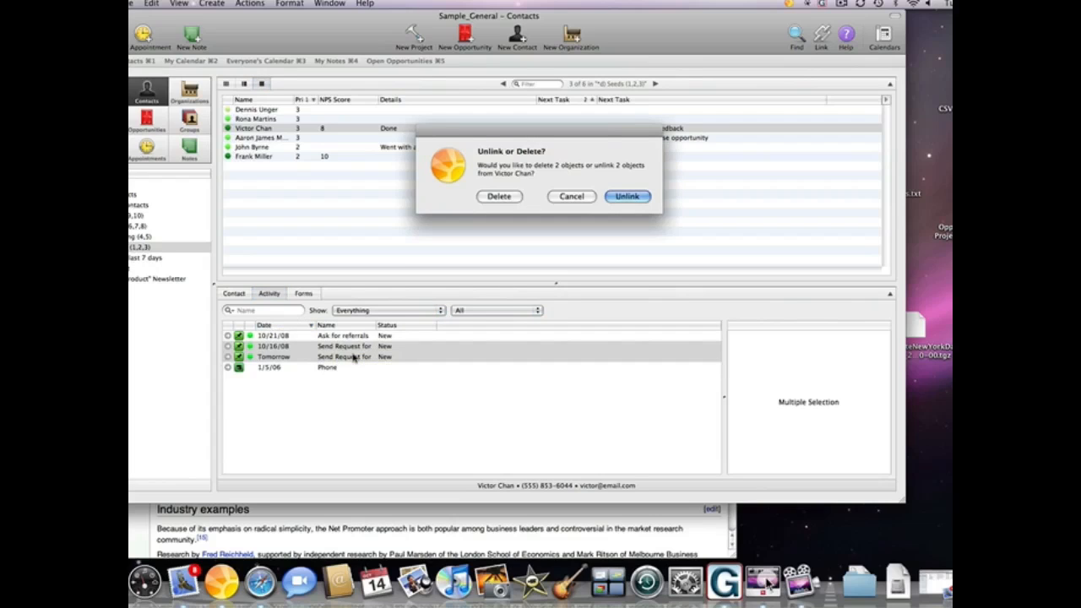
pyautogui.click(499, 196)
pyautogui.click(499, 196)
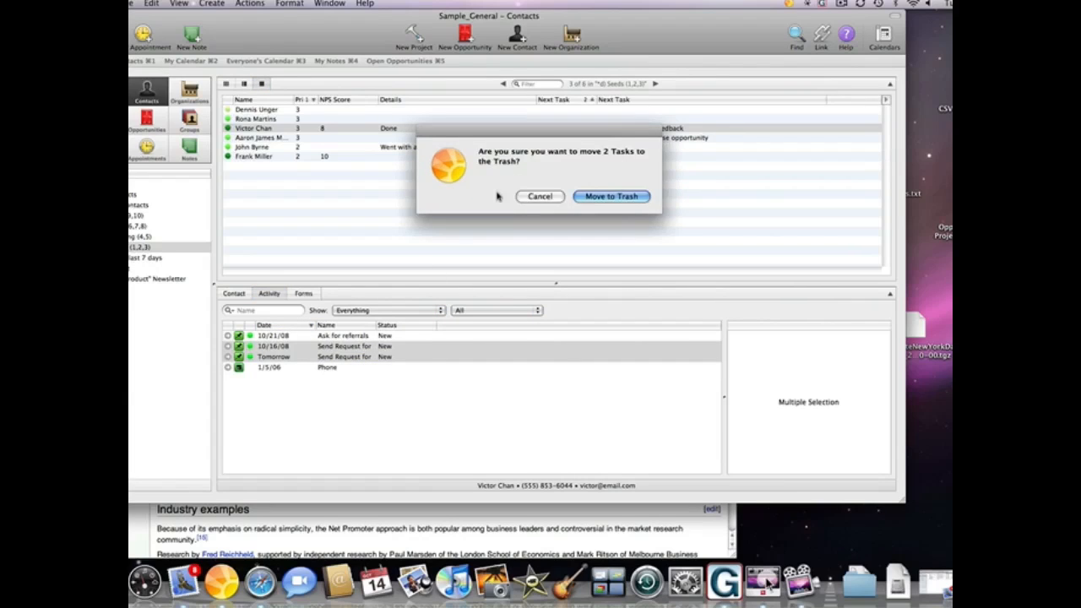
pyautogui.click(615, 198)
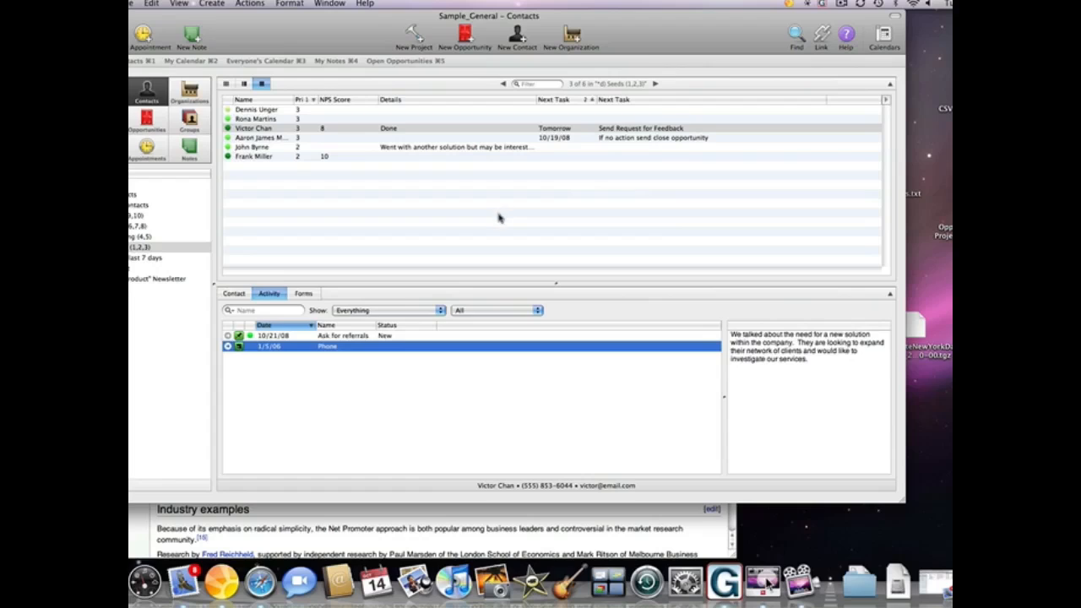
pyautogui.click(343, 339)
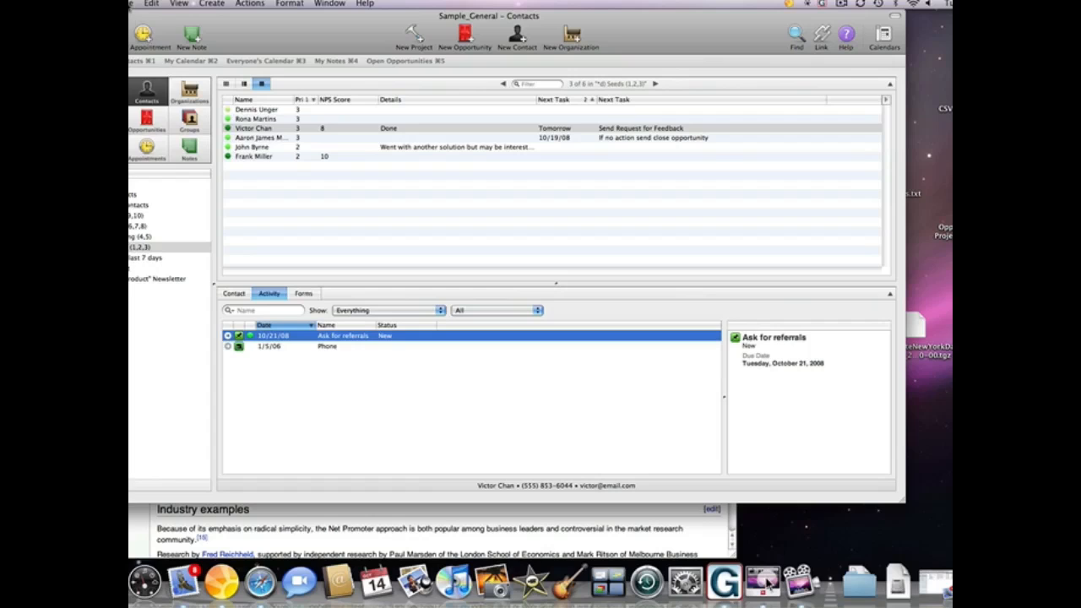
# - Add a new letter template named 'Ask for referrals' in Letter Templates preferences
pyautogui.click(101, 3)
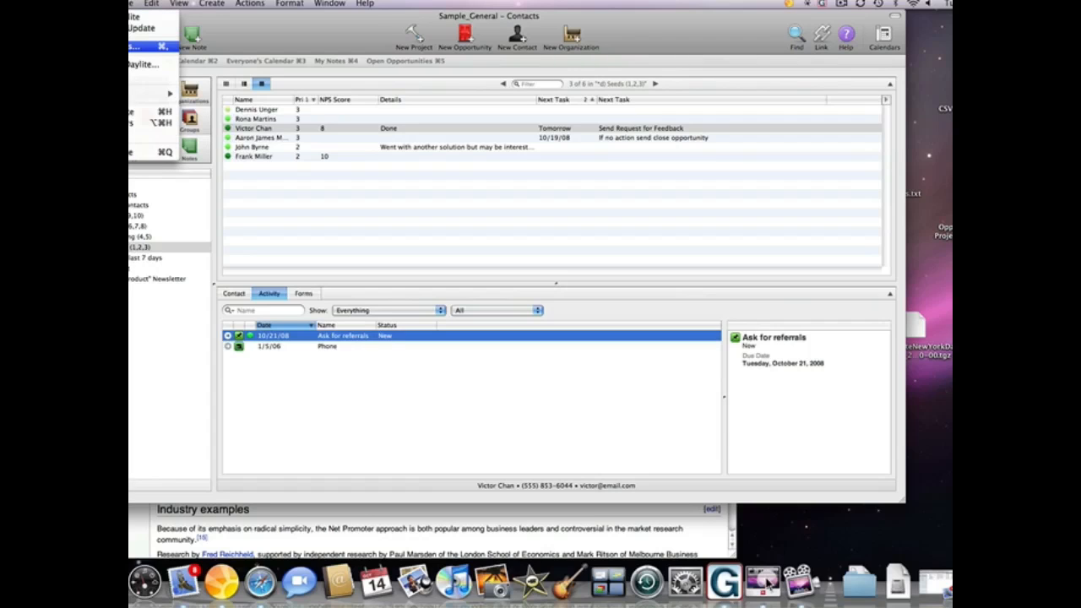
pyautogui.click(144, 45)
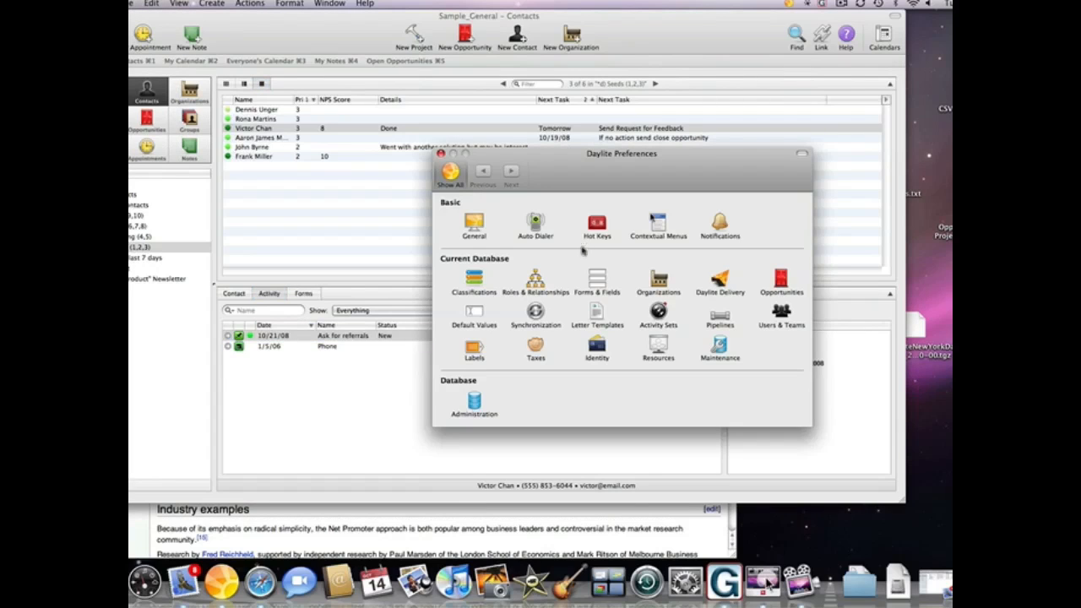
pyautogui.click(598, 315)
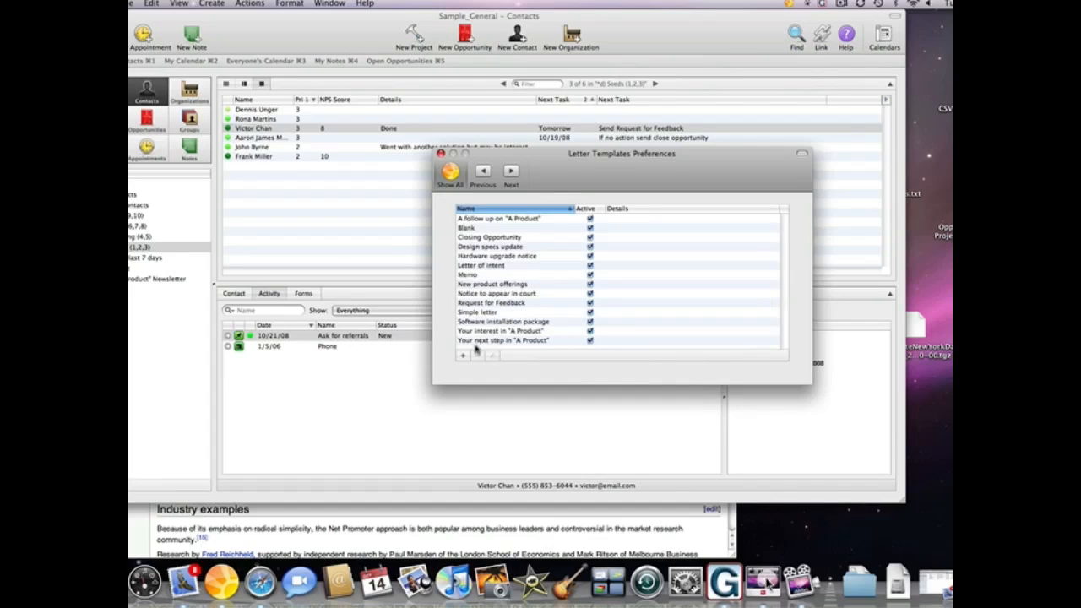
pyautogui.click(463, 355)
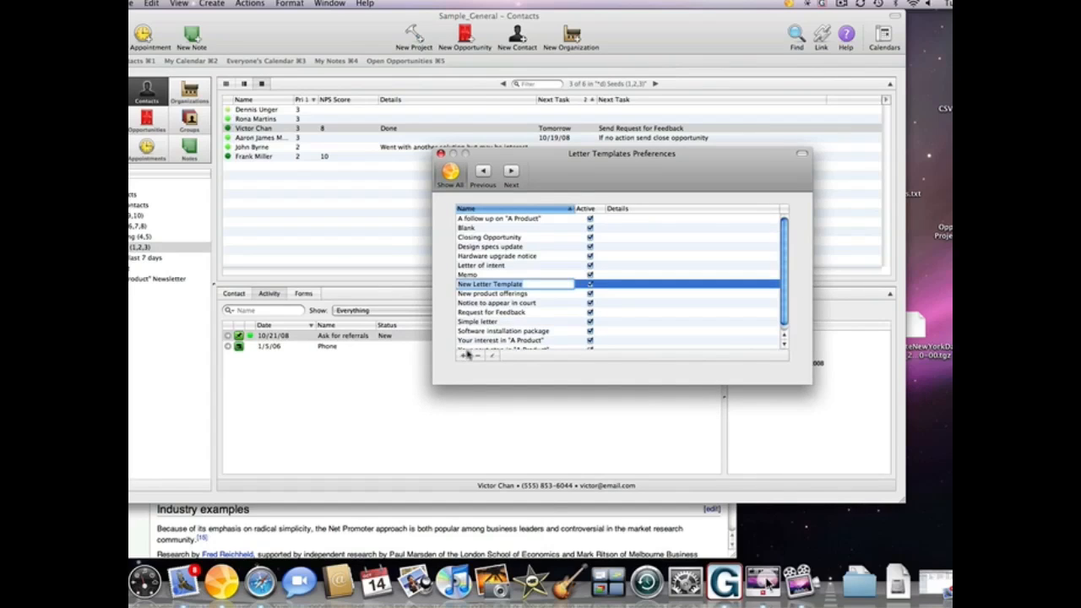
pyautogui.write('Ask for re')
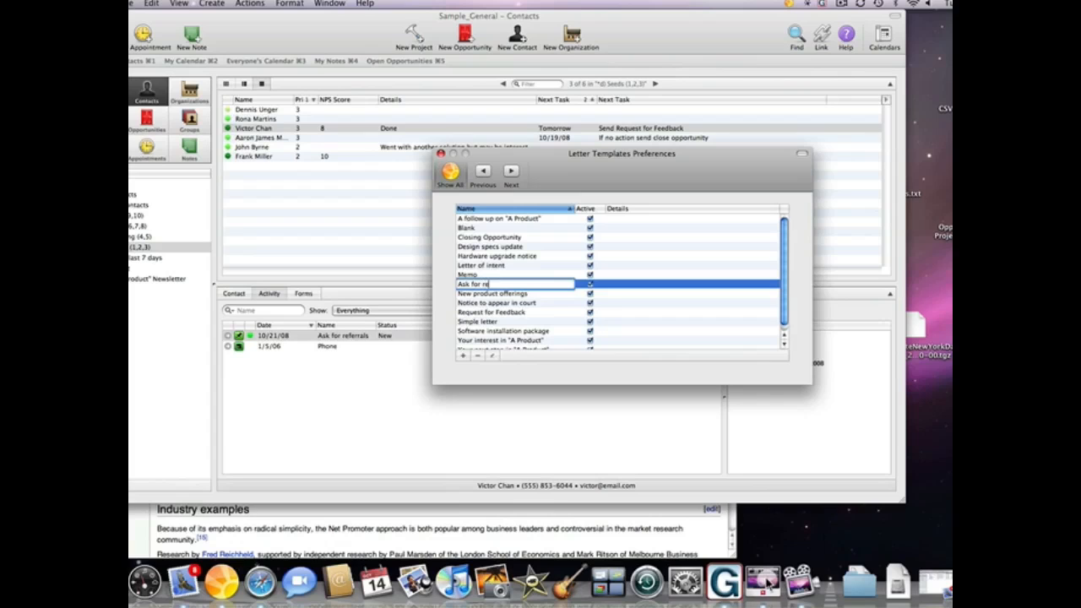
pyautogui.write('ferrals')
pyautogui.press('Return')
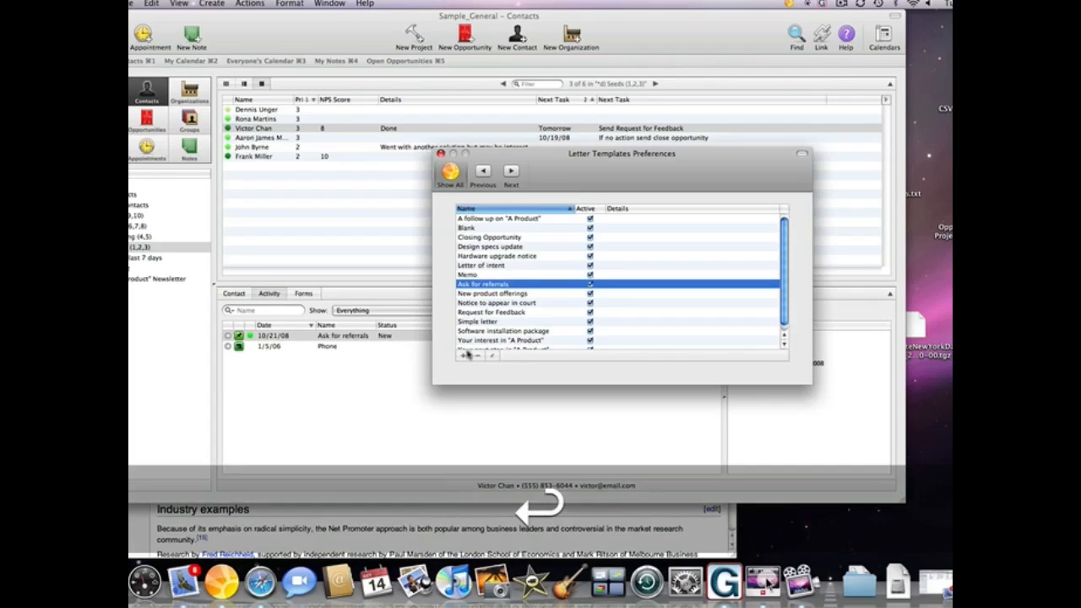
# - Write the template's signature line in its body and save the template
pyautogui.click(492, 355)
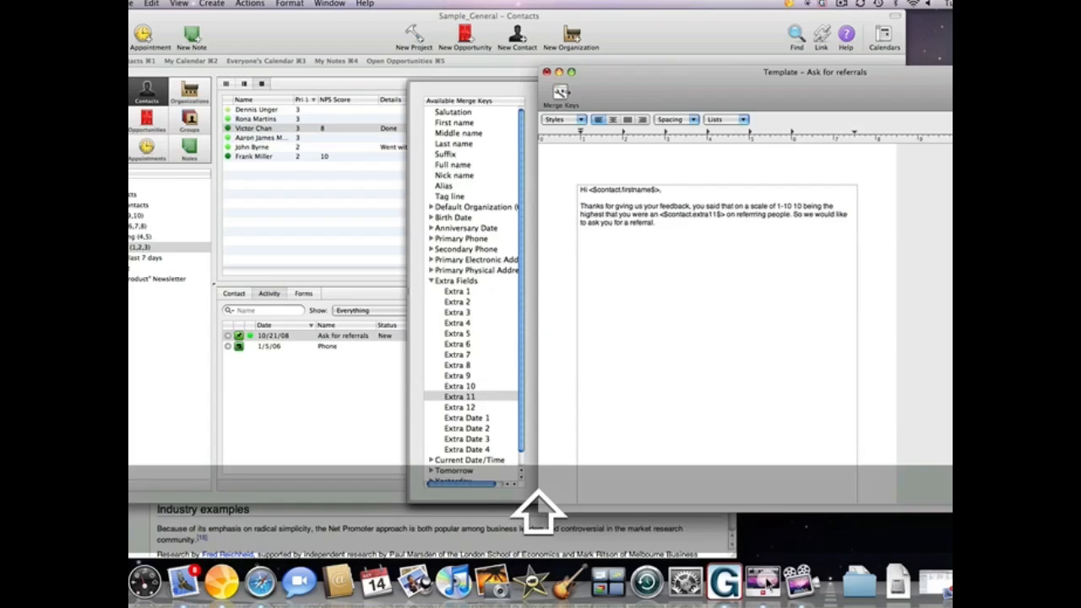
pyautogui.write('Your sign')
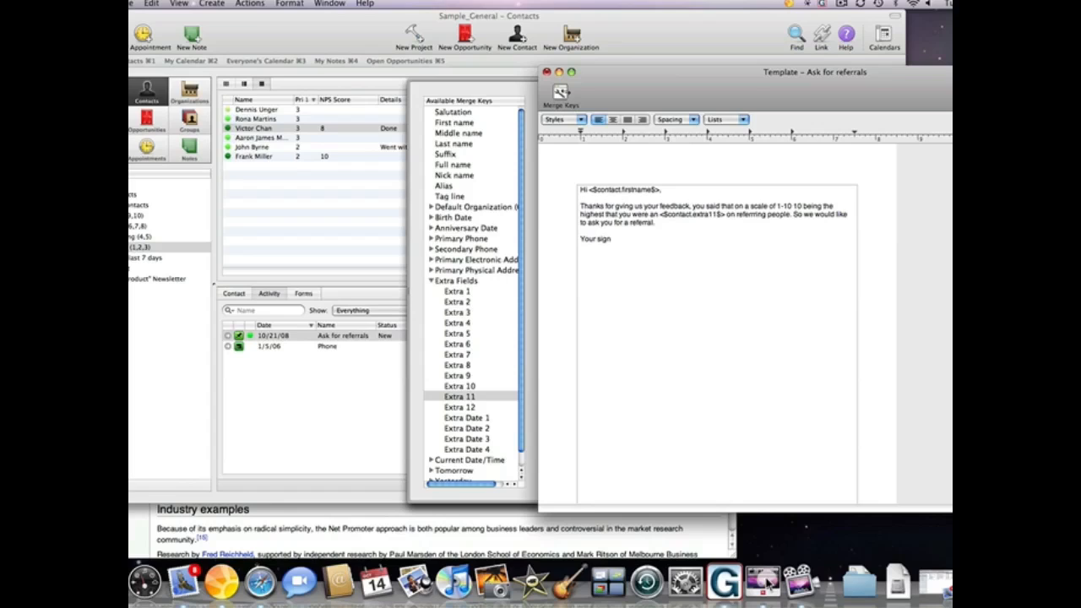
pyautogui.press('BackSpace')
pyautogui.write('...')
pyautogui.click(546, 73)
pyautogui.click(912, 169)
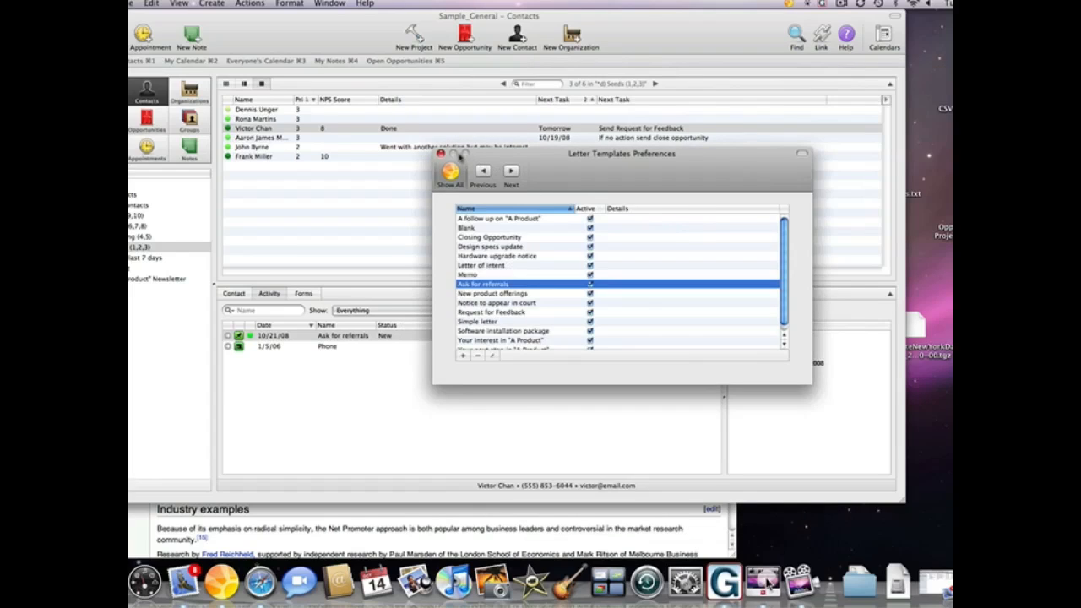
# - Close Preferences, review Upcoming Tasks including Ask for referrals, and return to Contacts
pyautogui.click(440, 155)
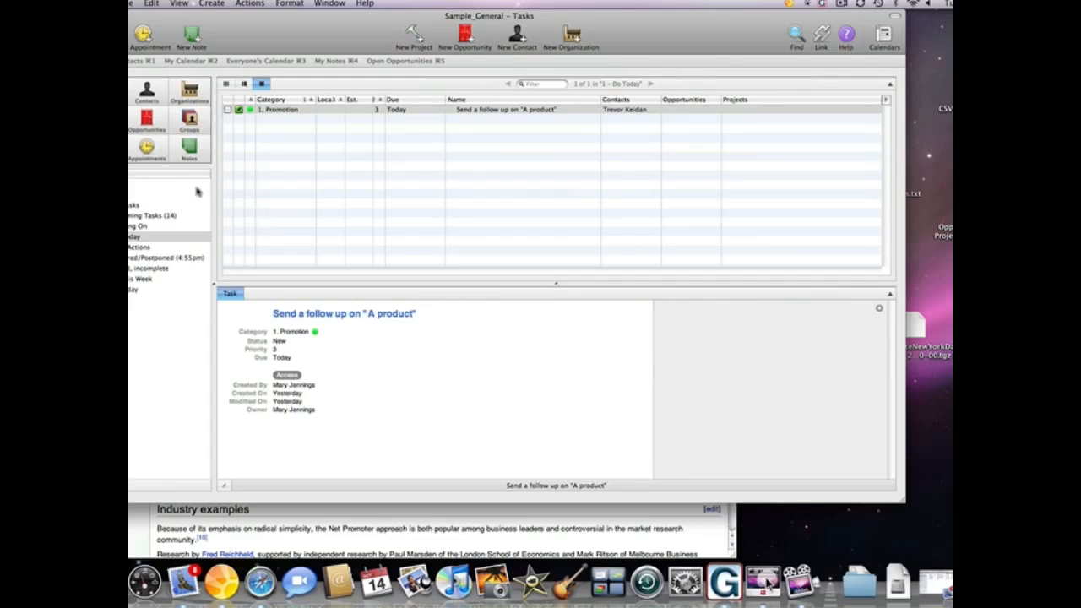
pyautogui.click(176, 215)
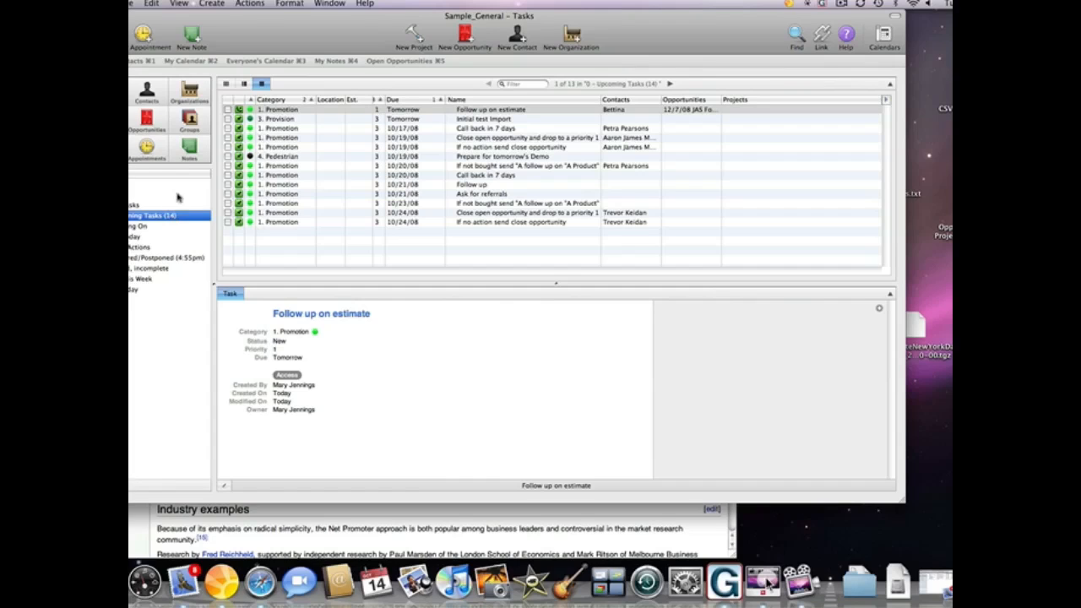
pyautogui.click(146, 90)
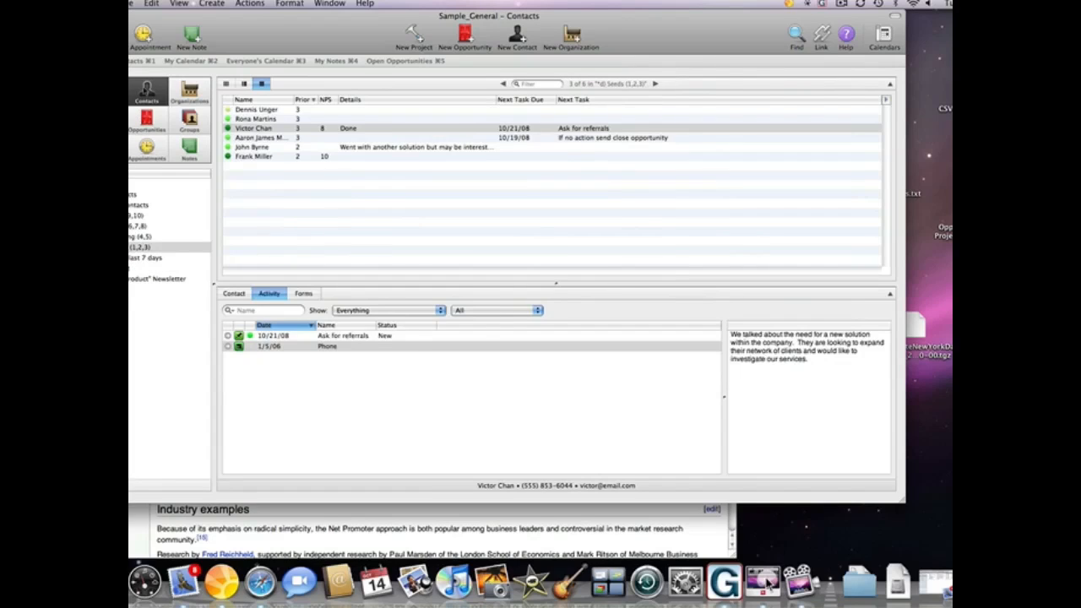